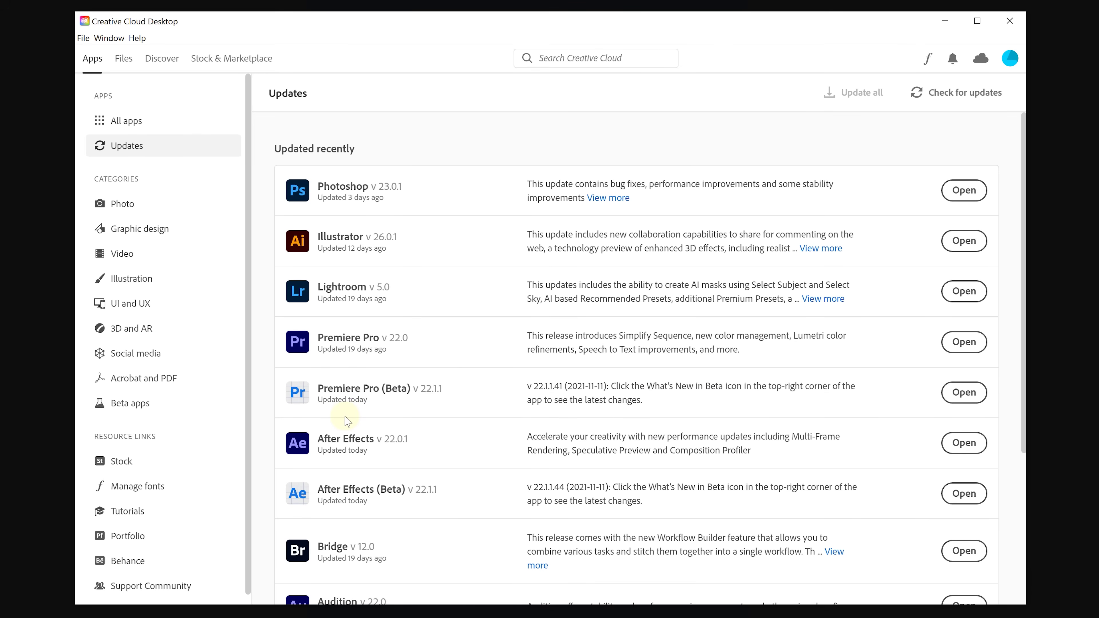
Launch the Premiere Pro beta project and select the fragile music clip on Audio 1.
{"action": "left_click", "coordinate": [957, 398]}
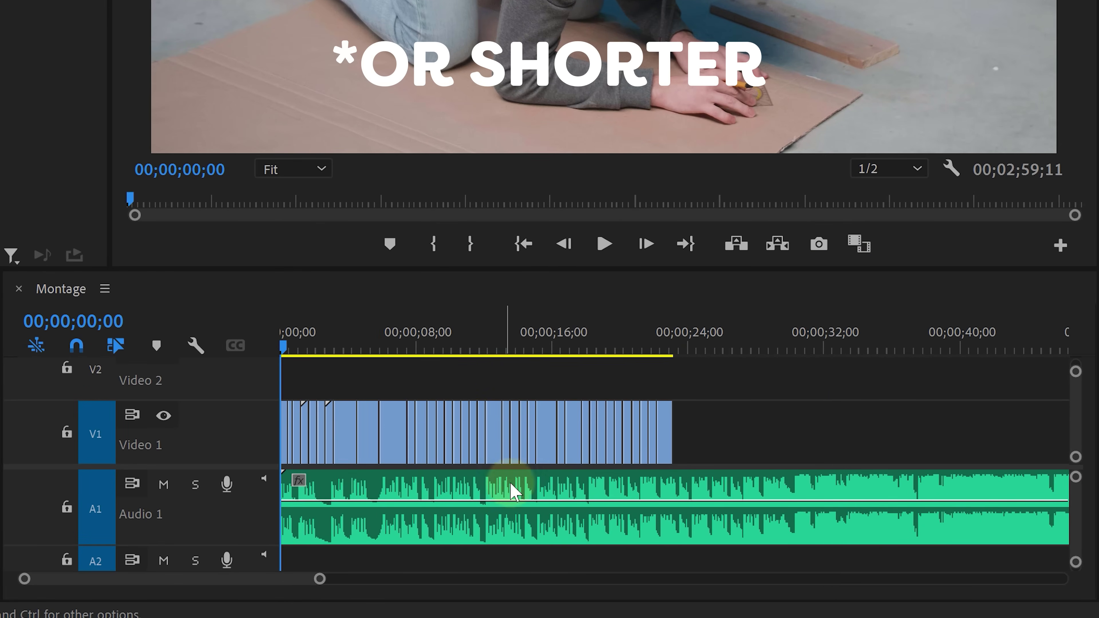
{"action": "left_click", "coordinate": [523, 498]}
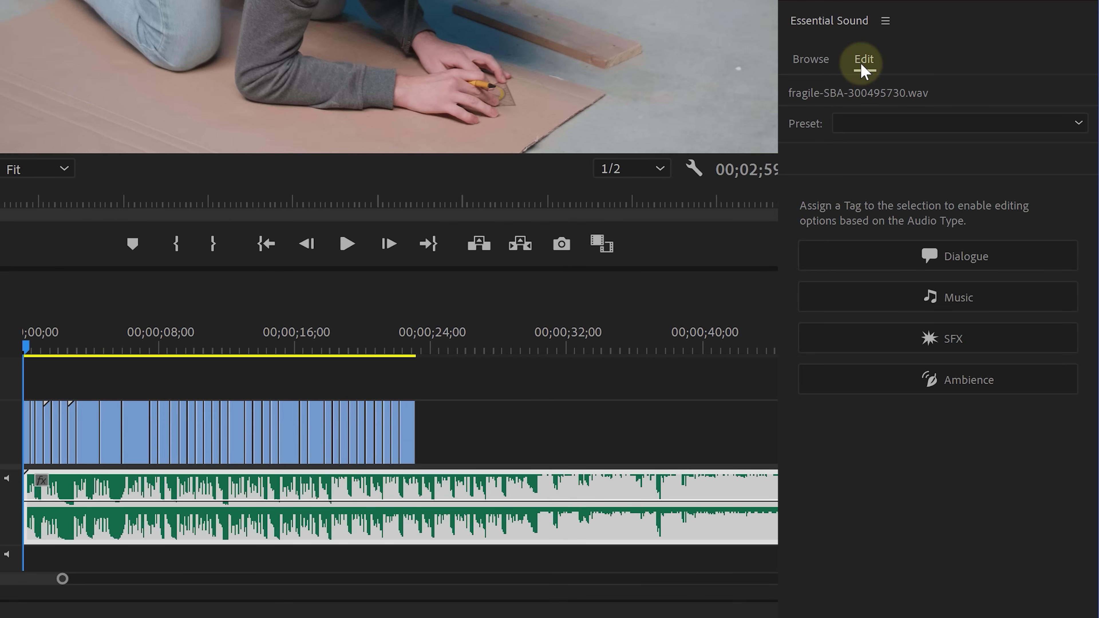
Tag fragile-SBA-300495730.wav as Music and remix it shorter, favouring timbre-based edits.
{"action": "left_click", "coordinate": [929, 299]}
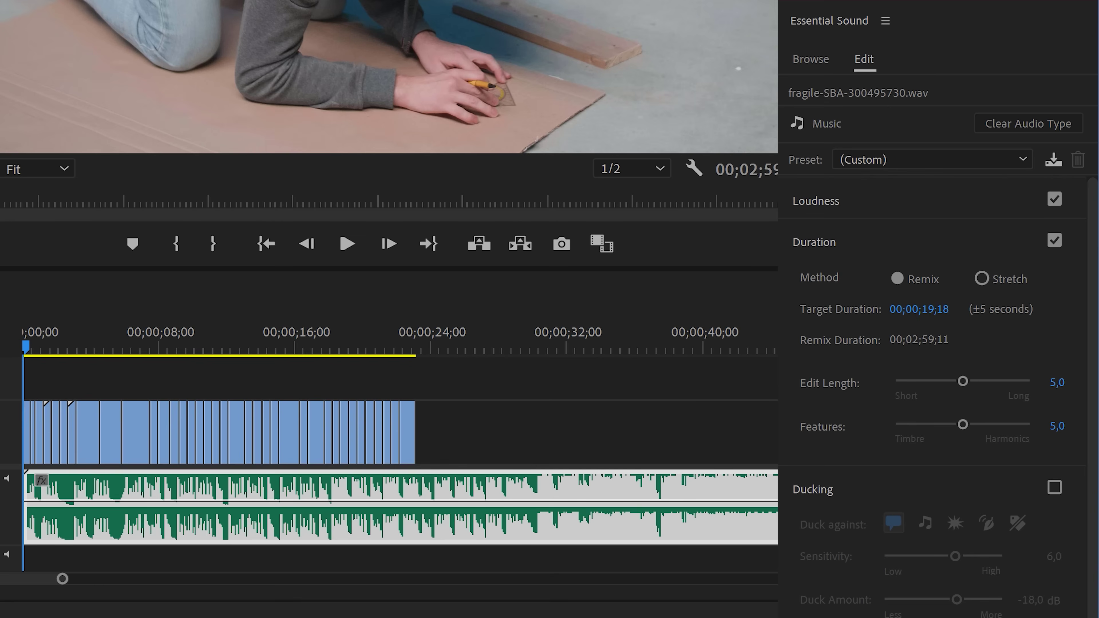
{"action": "left_click_drag", "start_coordinate": [944, 309], "coordinate": [937, 308]}
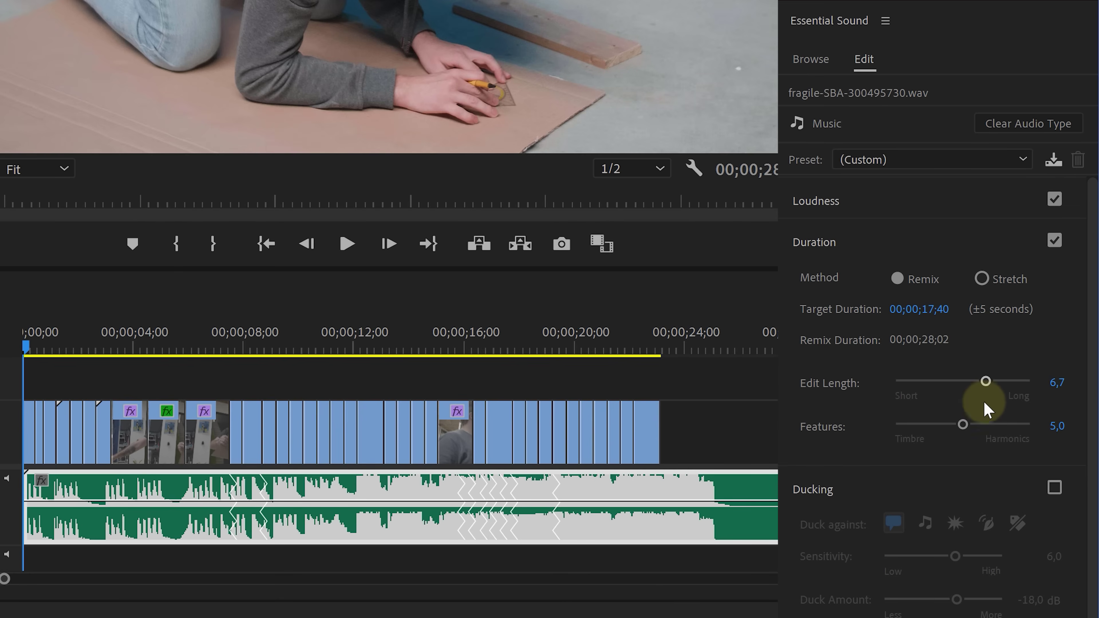
{"action": "left_click_drag", "start_coordinate": [963, 424], "coordinate": [911, 424]}
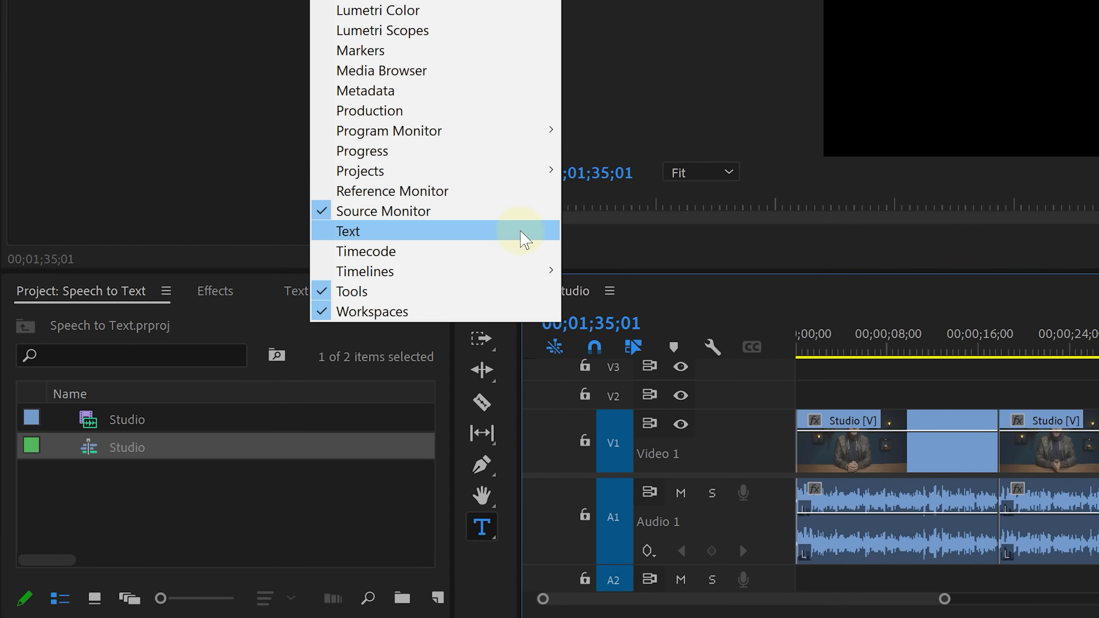
Transcribe the Studio sequence from the Audio 1 track in English.
{"action": "left_click", "coordinate": [525, 234]}
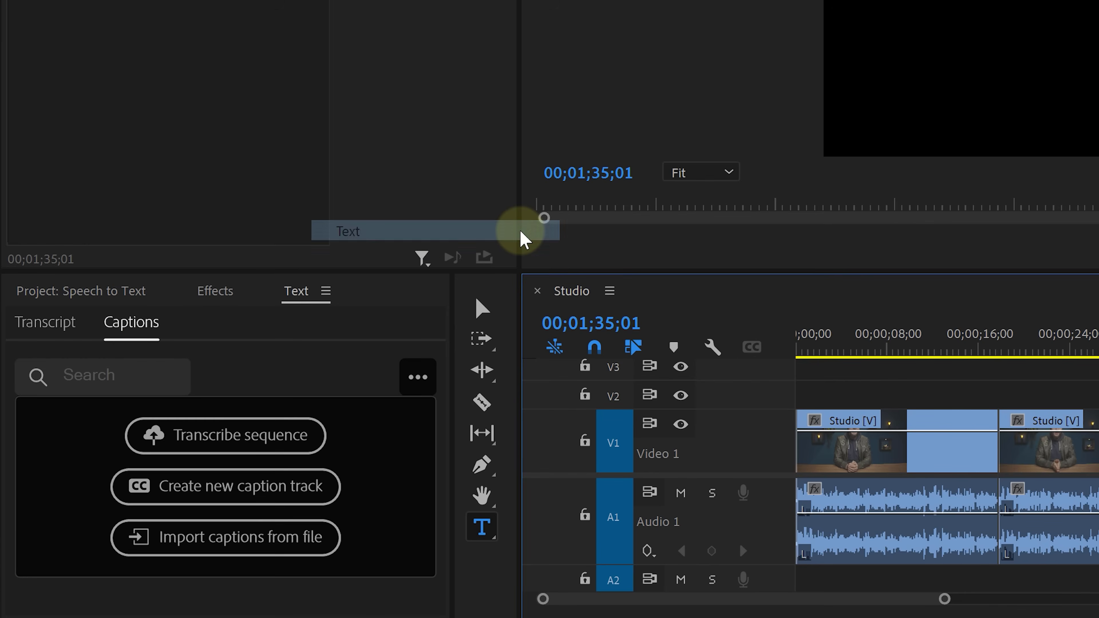
{"action": "left_click", "coordinate": [48, 324]}
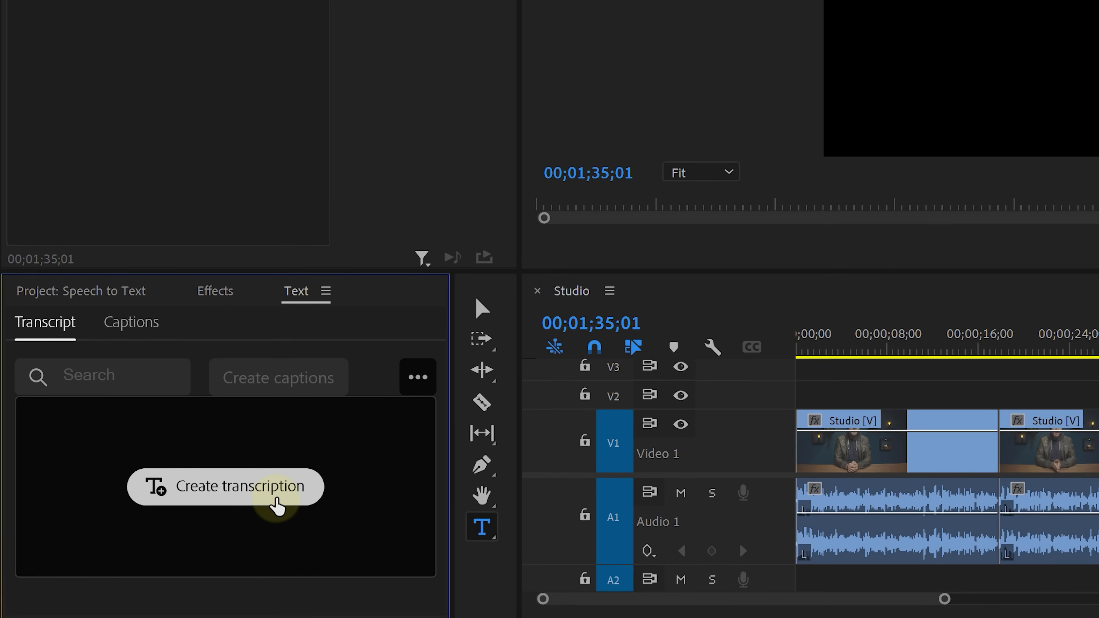
{"action": "left_click", "coordinate": [277, 505]}
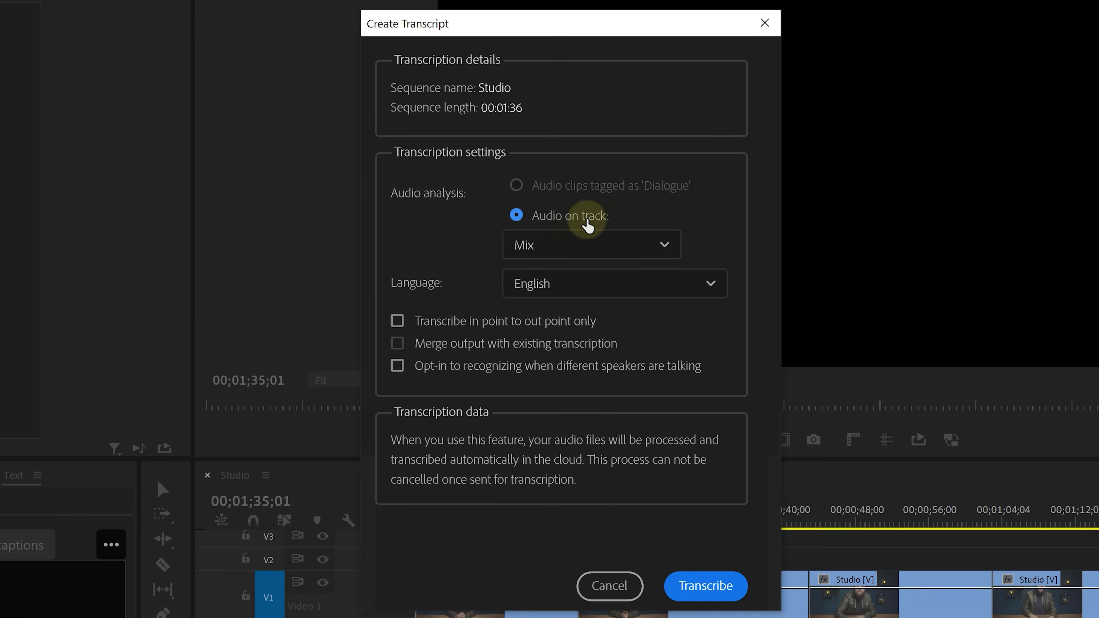
{"action": "left_click", "coordinate": [633, 243]}
{"action": "left_click", "coordinate": [647, 308]}
{"action": "left_click", "coordinate": [649, 289]}
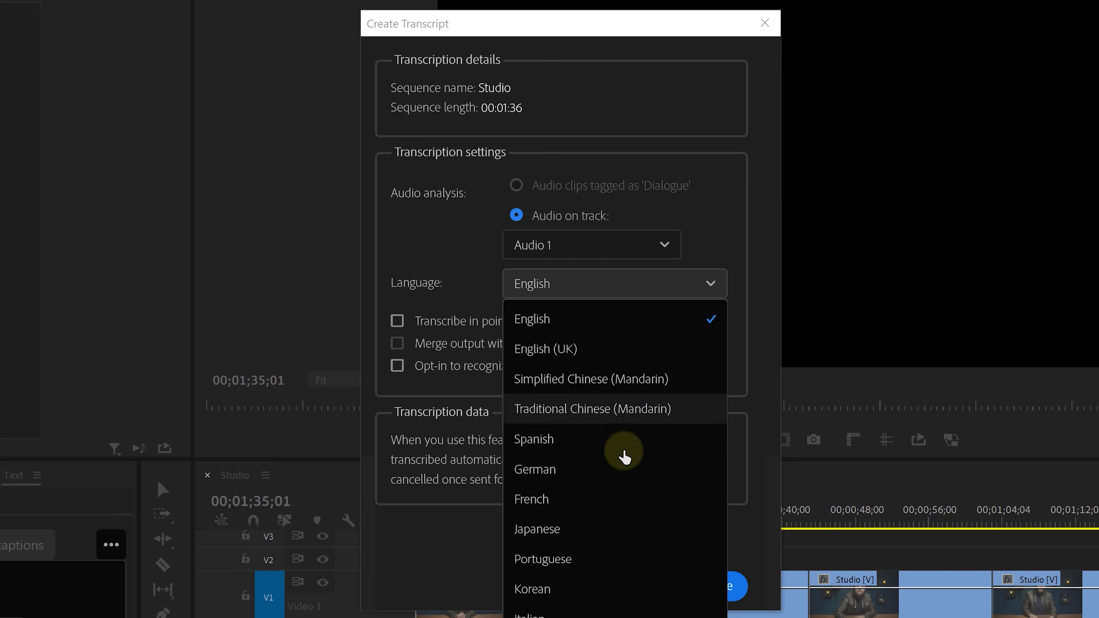
{"action": "left_click", "coordinate": [631, 325]}
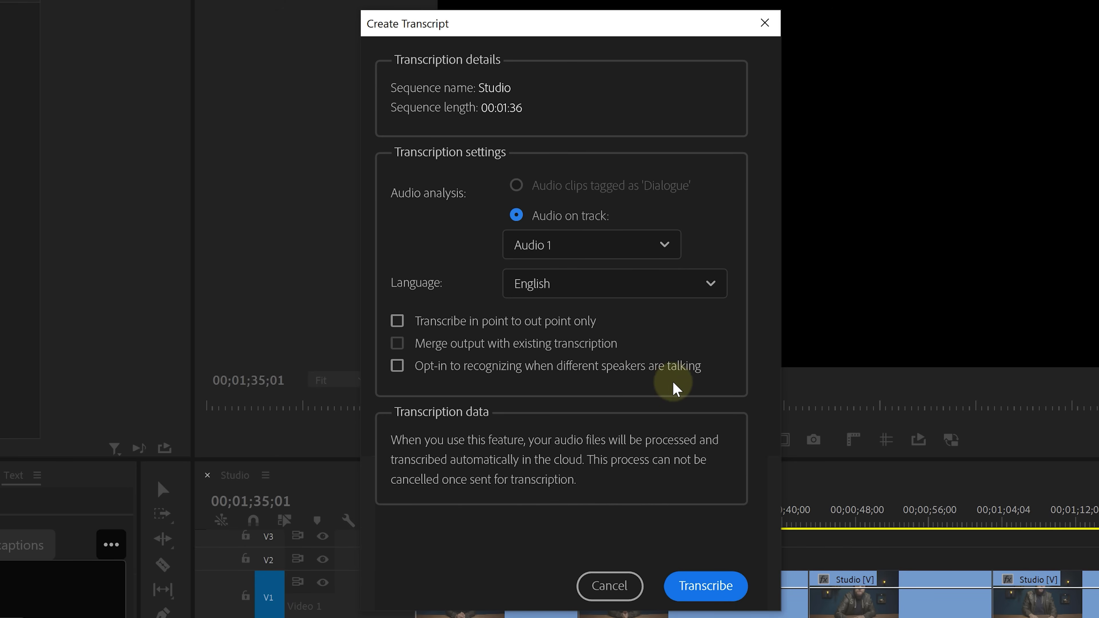
{"action": "left_click", "coordinate": [704, 586]}
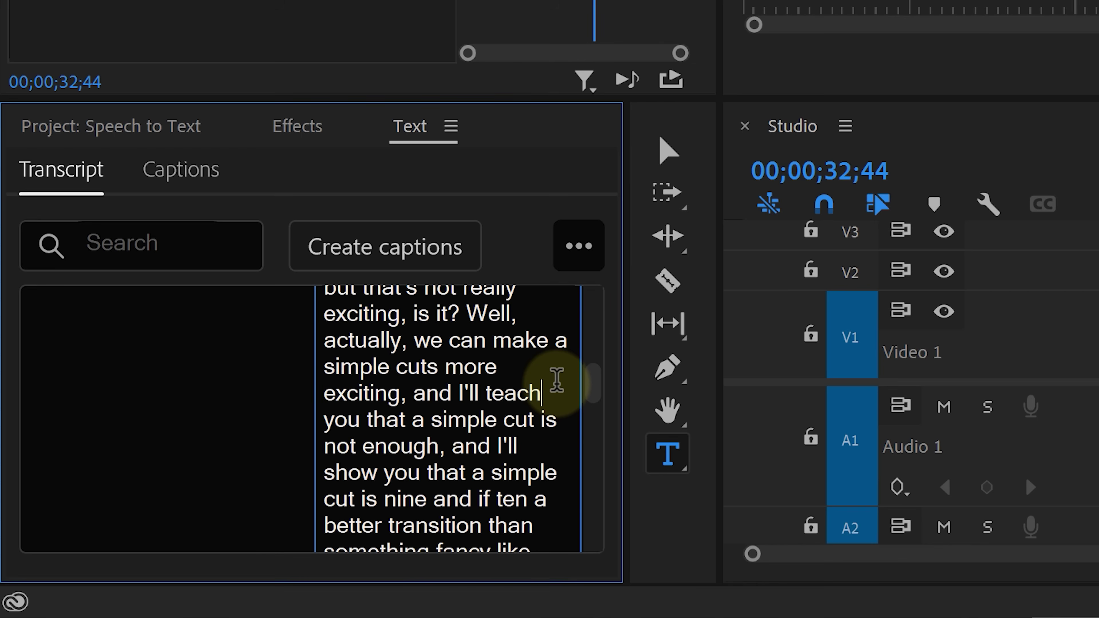
Replace the misheard word 'teach' with 'show' in the transcript.
{"action": "key", "text": "BackSpace"}
{"action": "key", "text": "BackSpace"}
{"action": "key", "text": "shift+Left"}
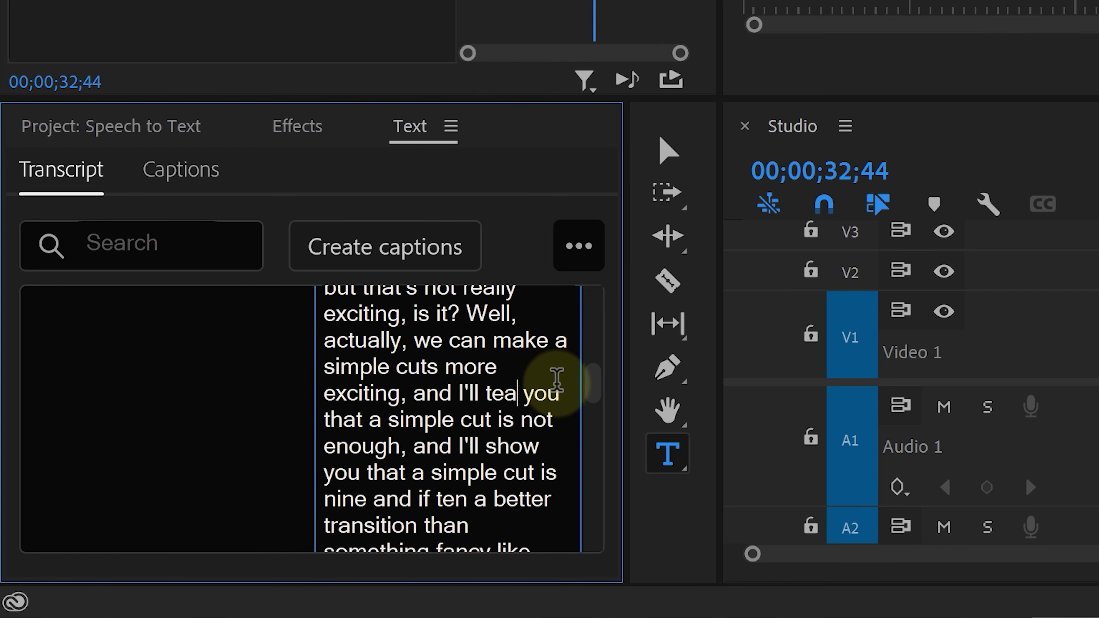
{"action": "type", "text": "show"}
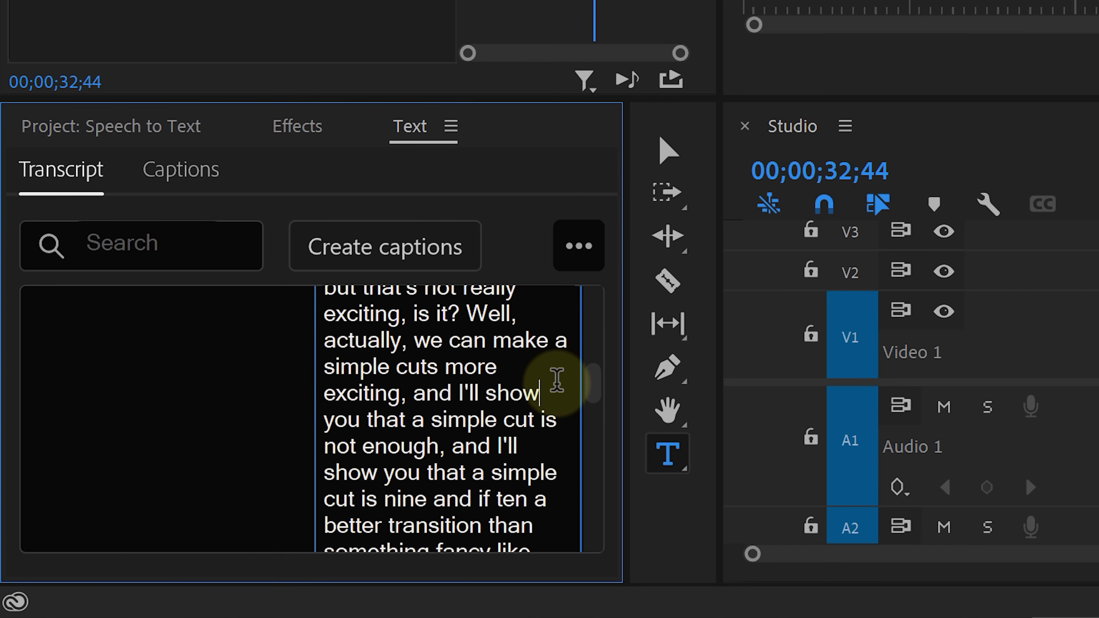
{"action": "left_click", "coordinate": [597, 380]}
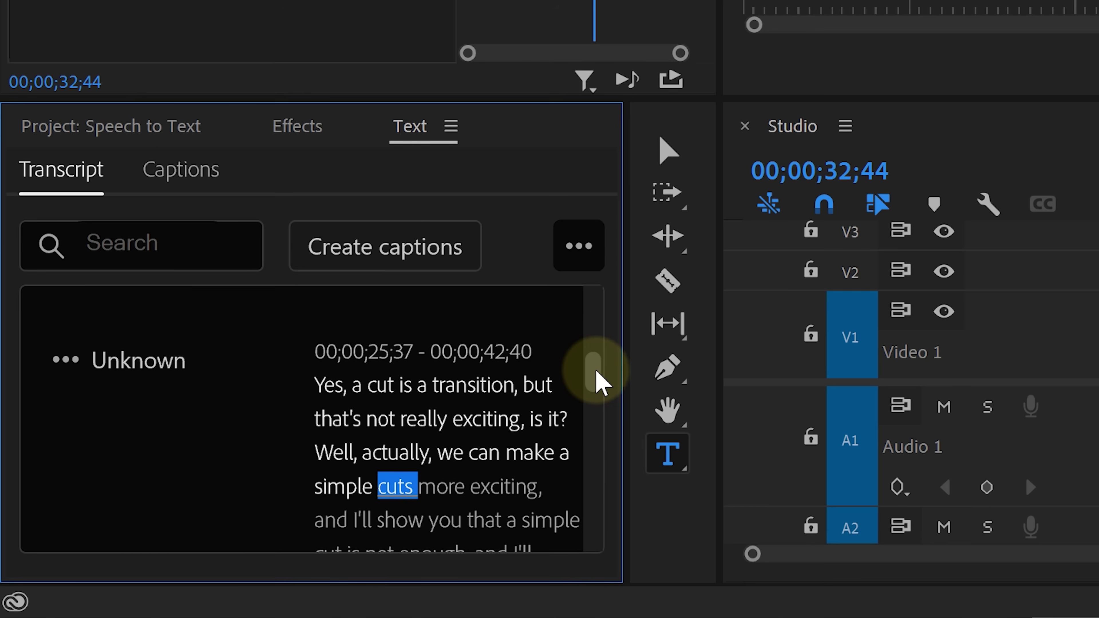
Give the unknown speaker a name and bring up the caption creation settings.
{"action": "left_click", "coordinate": [185, 362]}
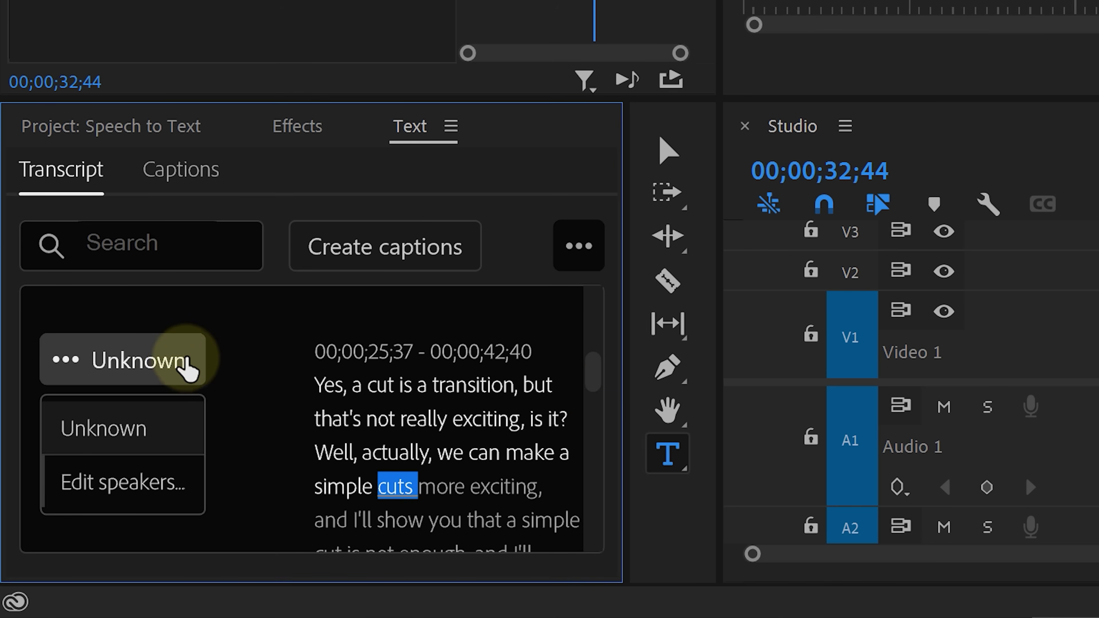
{"action": "left_click", "coordinate": [149, 481]}
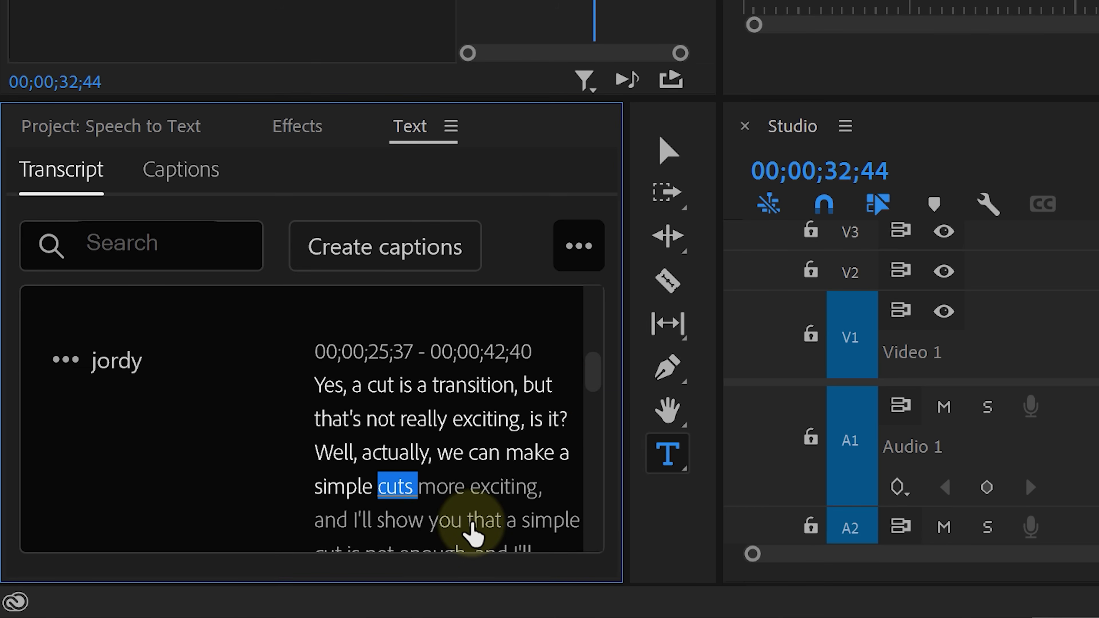
{"action": "left_click", "coordinate": [450, 260]}
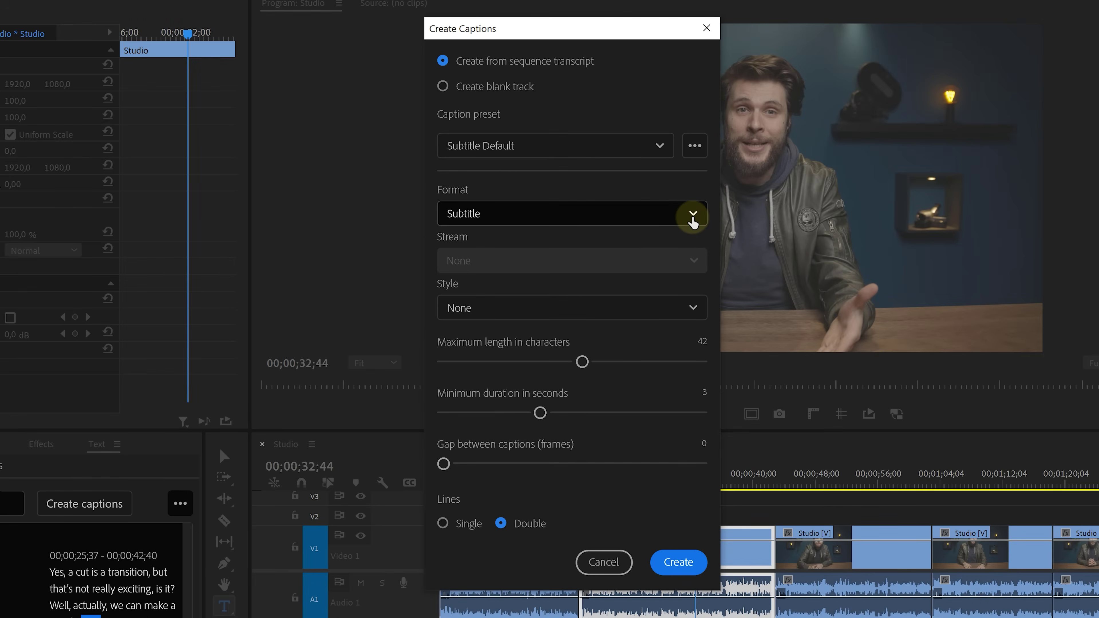
{"action": "left_click", "coordinate": [693, 216]}
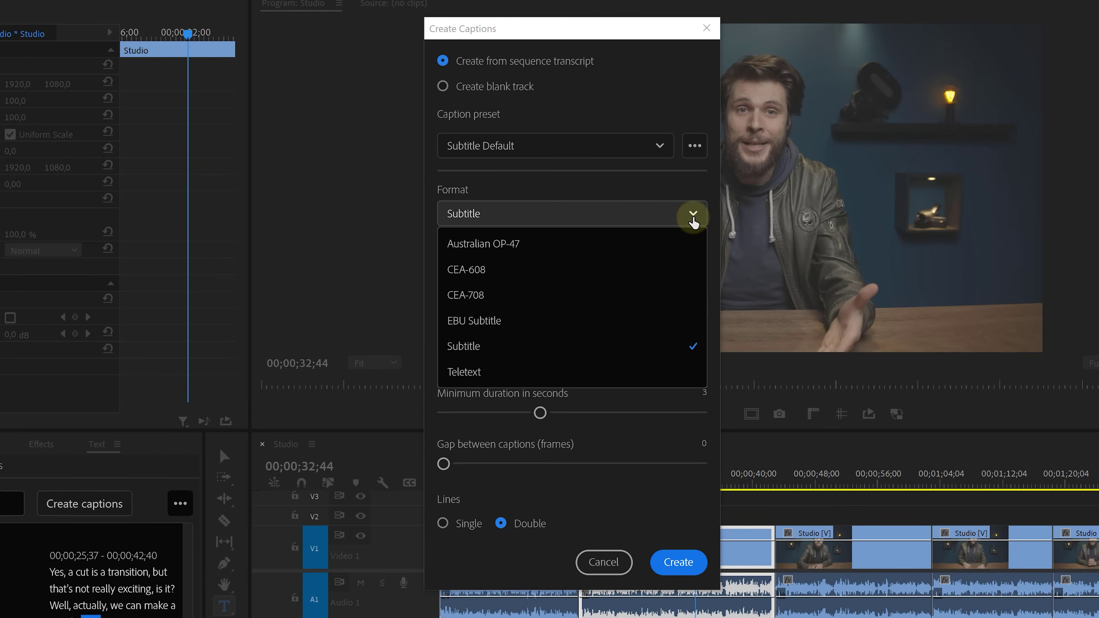
Create Subtitle captions with no style, 42 characters and double lines per caption.
{"action": "left_click", "coordinate": [683, 342]}
{"action": "left_click", "coordinate": [694, 308]}
{"action": "left_click", "coordinate": [671, 379]}
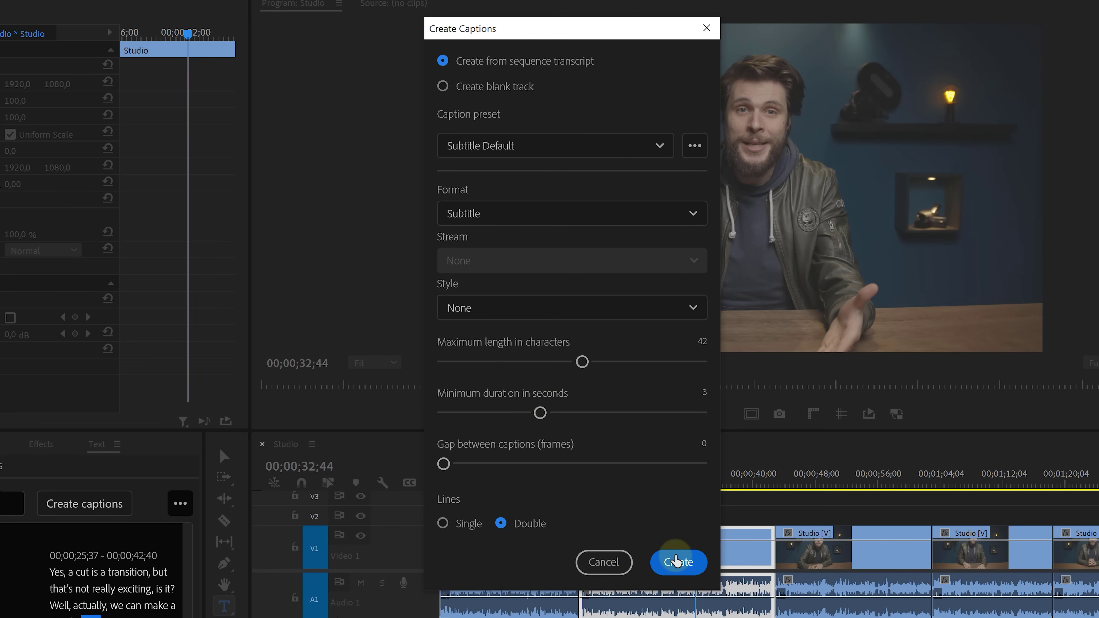
{"action": "left_click", "coordinate": [677, 562]}
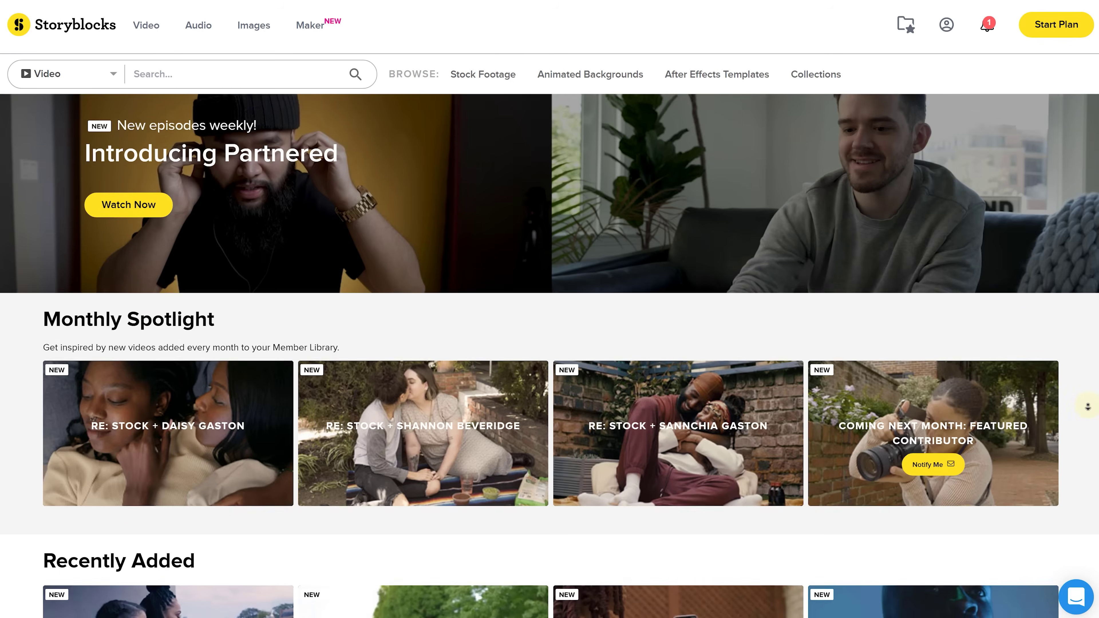
Browse the Storyblocks video library with results filtered to 4K clips.
{"action": "scroll", "coordinate": [363, 165], "scroll_direction": "down", "scroll_amount": 4}
{"action": "scroll", "coordinate": [1088, 407], "scroll_direction": "down", "scroll_amount": 10}
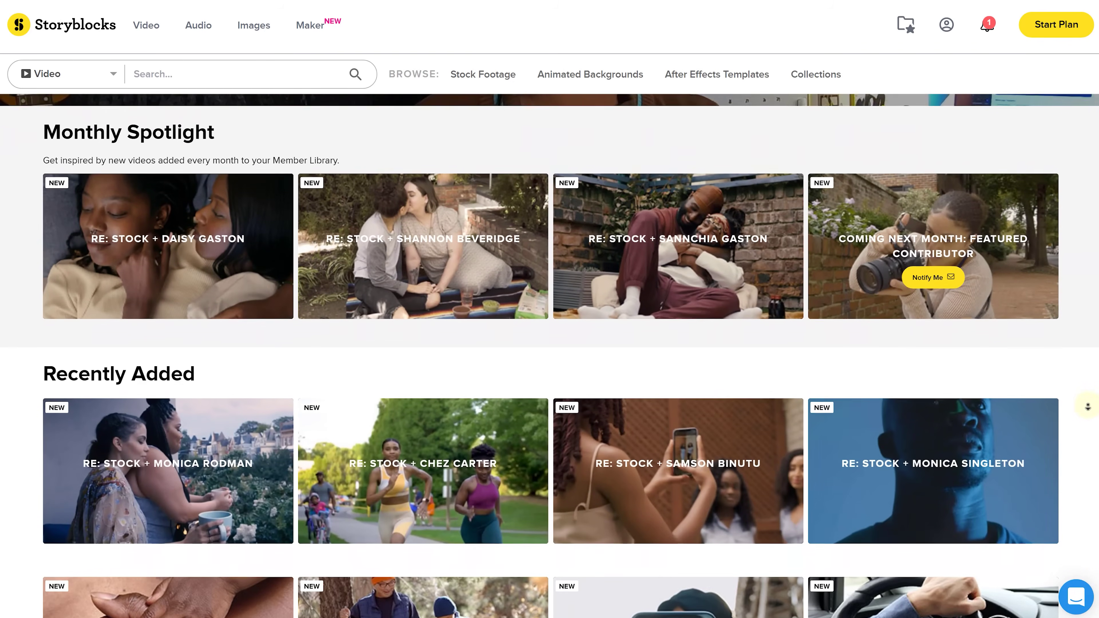
{"action": "scroll", "coordinate": [1093, 198], "scroll_direction": "down", "scroll_amount": 9}
{"action": "scroll", "coordinate": [1092, 204], "scroll_direction": "down", "scroll_amount": 8}
{"action": "scroll", "coordinate": [1093, 204], "scroll_direction": "down", "scroll_amount": 10}
{"action": "scroll", "coordinate": [1093, 203], "scroll_direction": "down", "scroll_amount": 6}
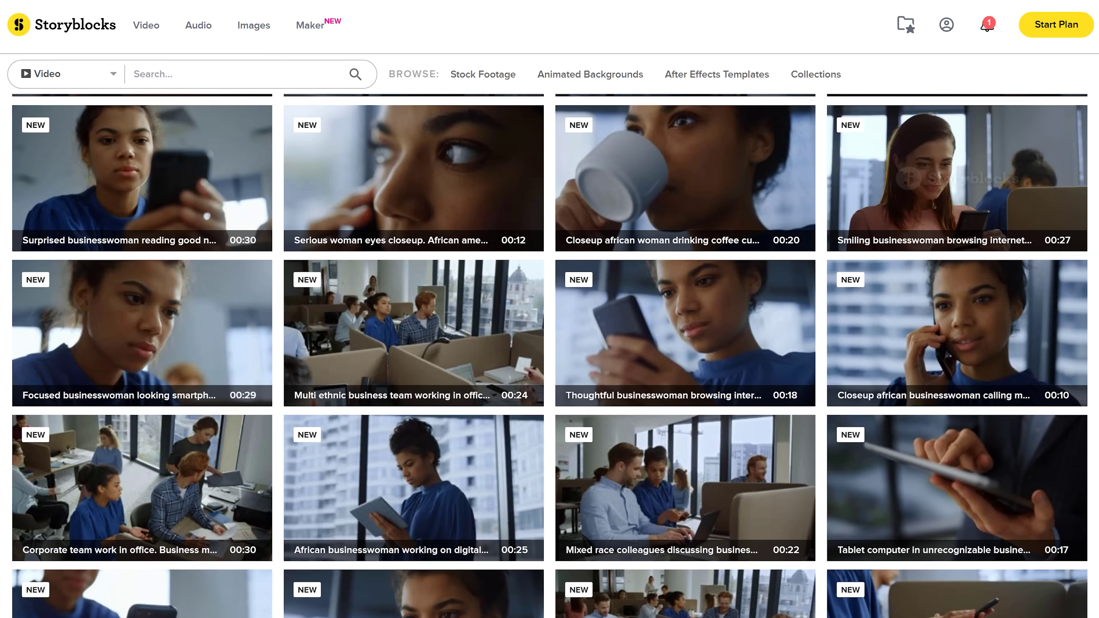
{"action": "scroll", "coordinate": [1093, 204], "scroll_direction": "down", "scroll_amount": 6}
{"action": "scroll", "coordinate": [1093, 203], "scroll_direction": "down", "scroll_amount": 3}
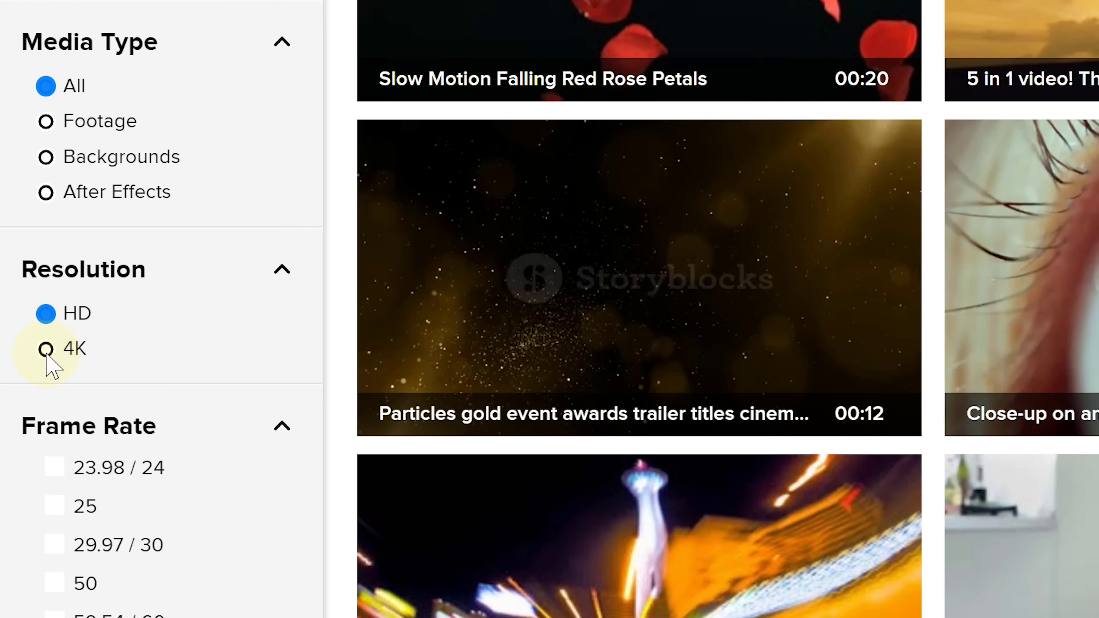
{"action": "left_click", "coordinate": [45, 350]}
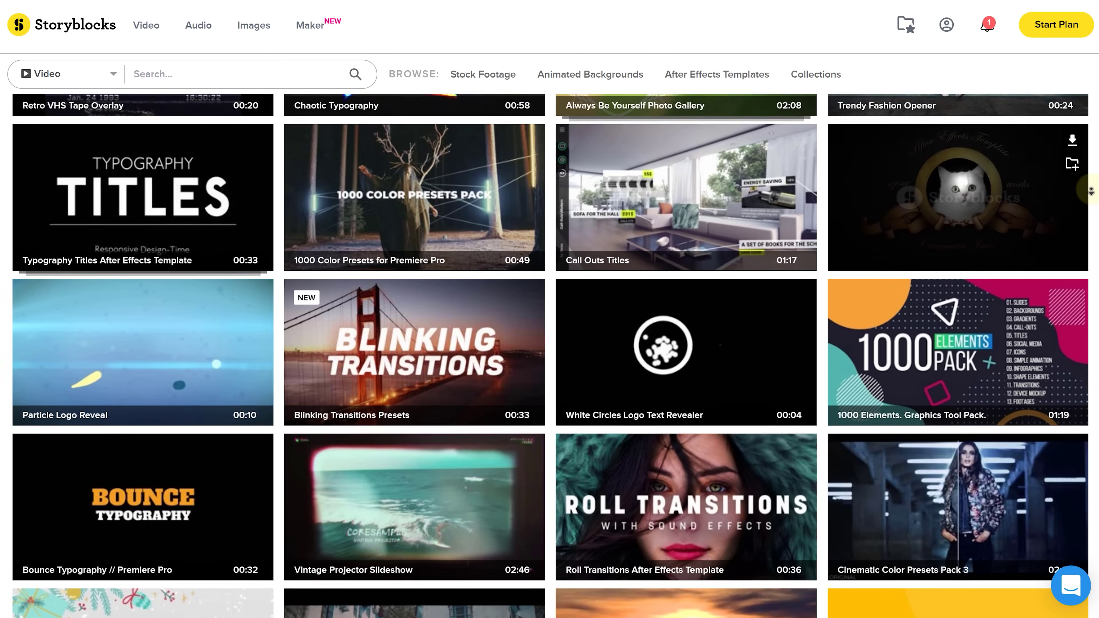
{"action": "scroll", "coordinate": [1093, 189], "scroll_direction": "down", "scroll_amount": 4}
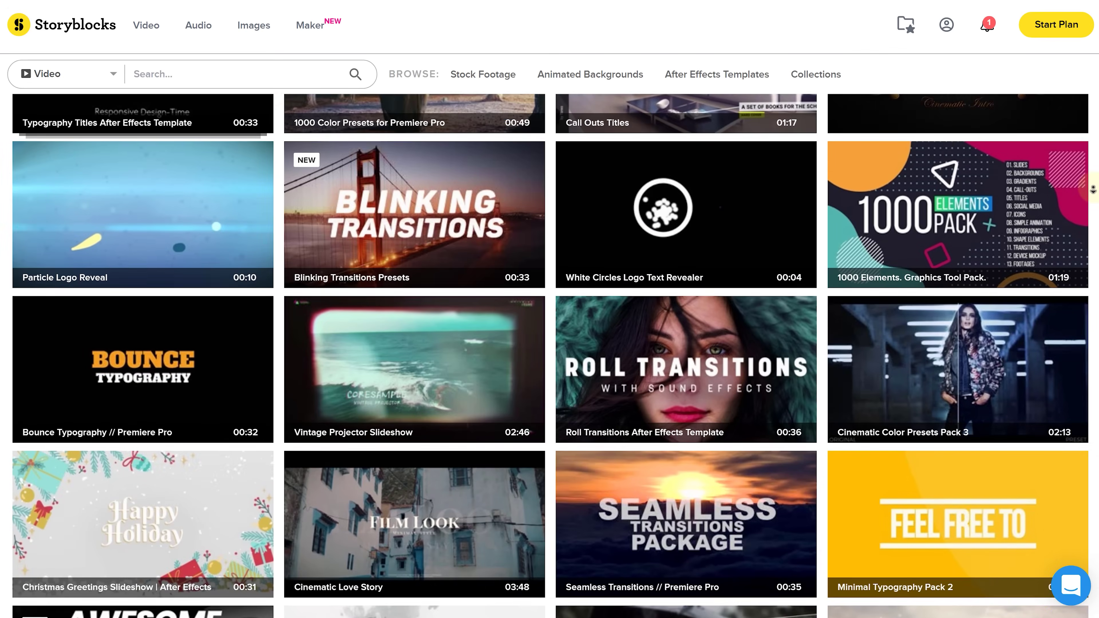
{"action": "scroll", "coordinate": [1092, 189], "scroll_direction": "down", "scroll_amount": 2}
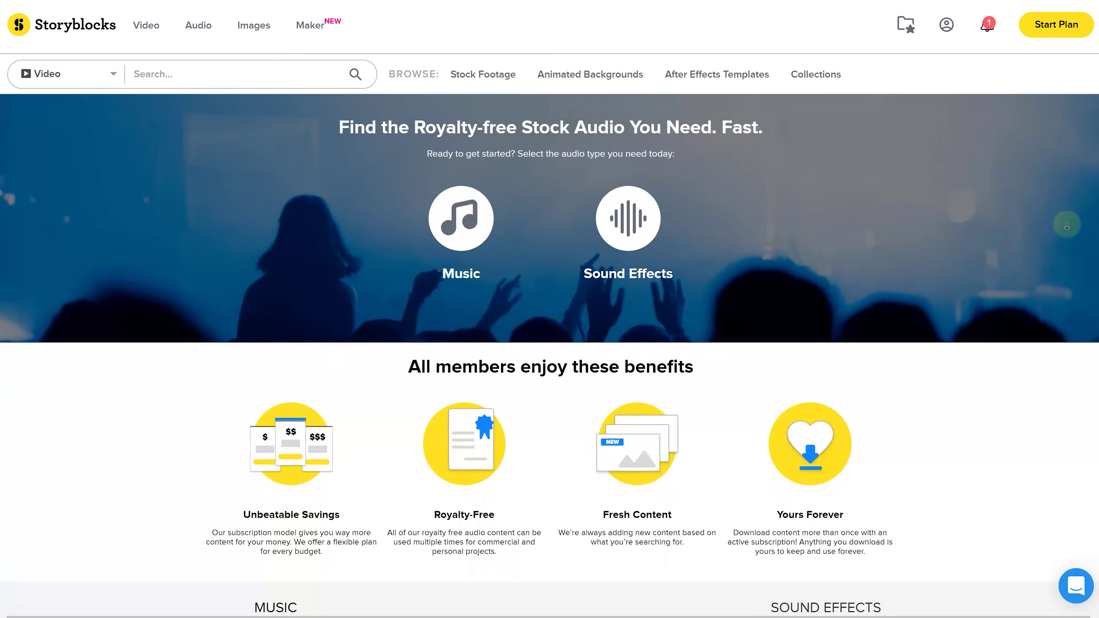
{"action": "scroll", "coordinate": [1067, 225], "scroll_direction": "down", "scroll_amount": 3}
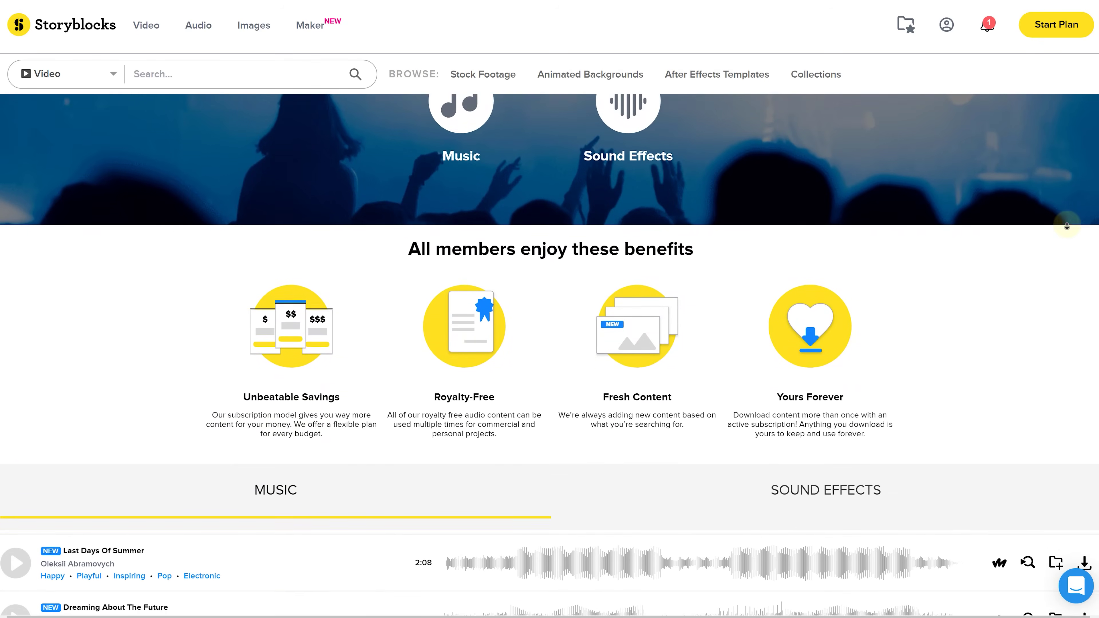
{"action": "scroll", "coordinate": [1066, 226], "scroll_direction": "down", "scroll_amount": 5}
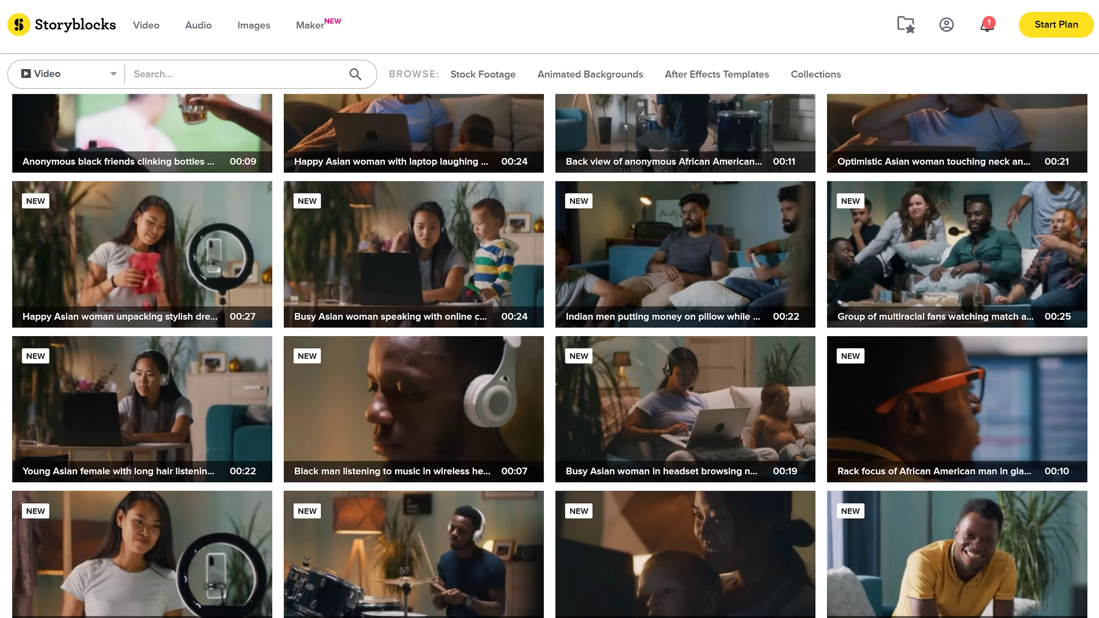
{"action": "scroll", "coordinate": [549, 355], "scroll_direction": "down", "scroll_amount": 8}
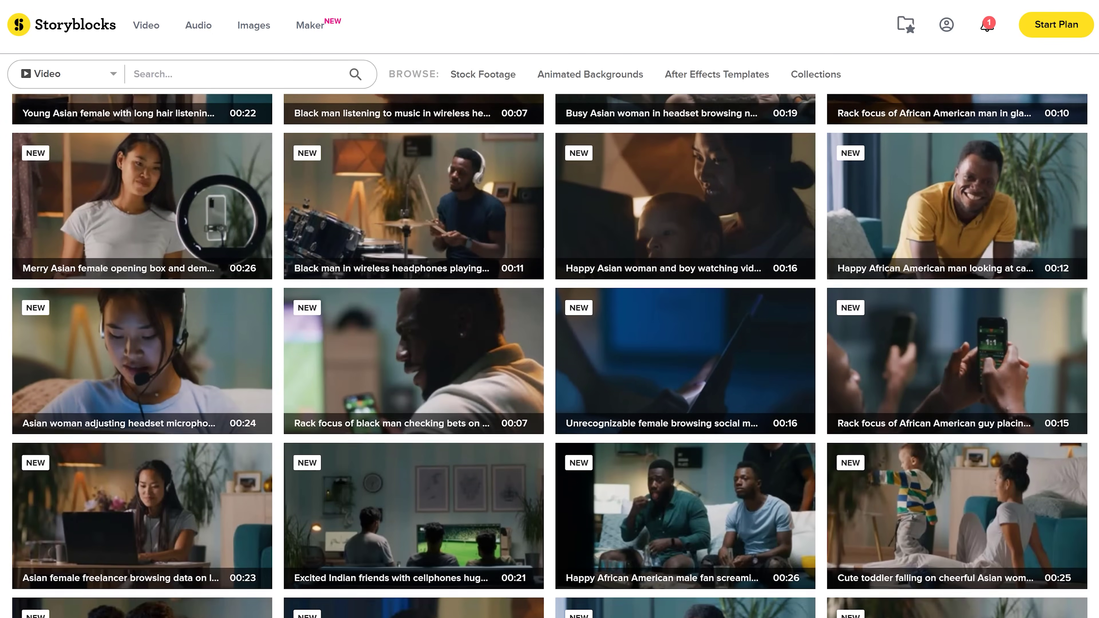
{"action": "scroll", "coordinate": [550, 355], "scroll_direction": "down", "scroll_amount": 10}
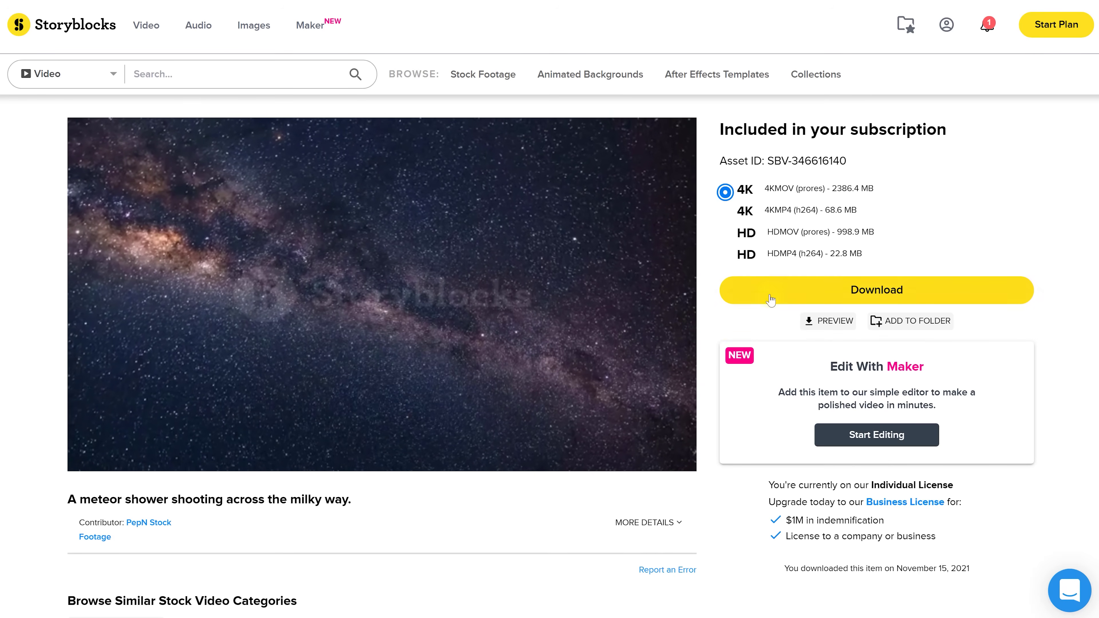
Download the milky-way meteor shower clip, headset microphone clip and Dynamic Typography 4K template.
{"action": "left_click", "coordinate": [773, 299]}
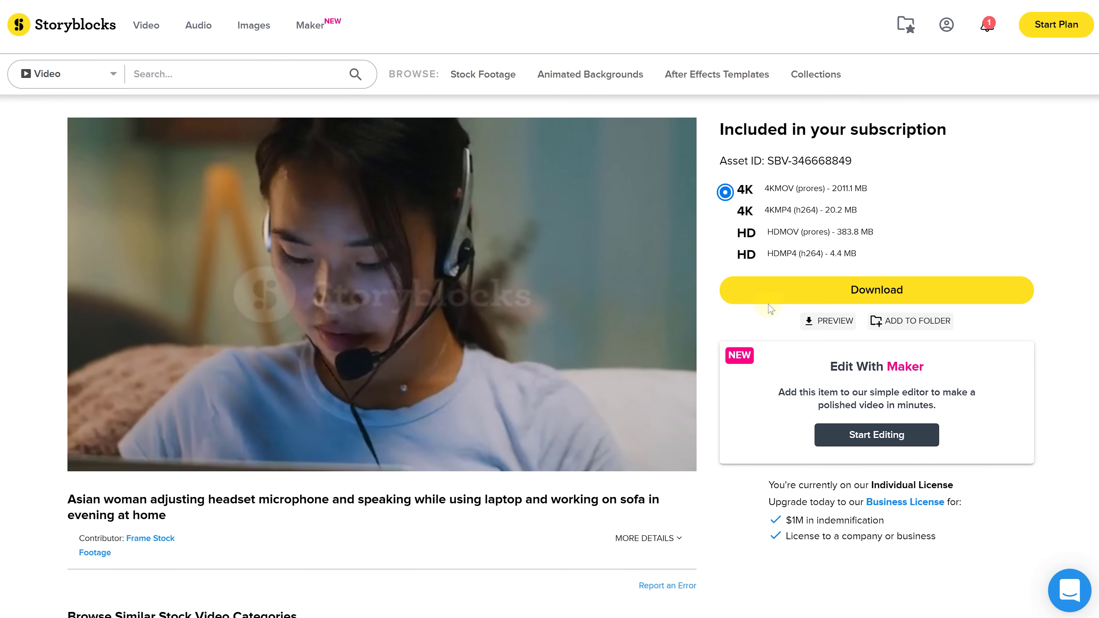
{"action": "left_click", "coordinate": [782, 294]}
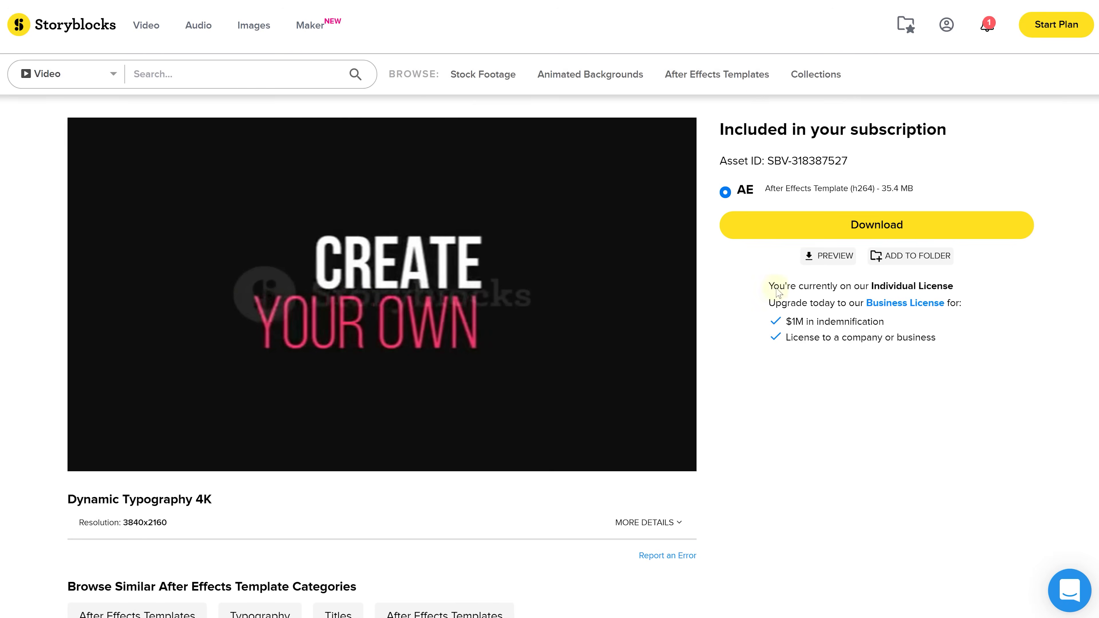
{"action": "left_click", "coordinate": [814, 222]}
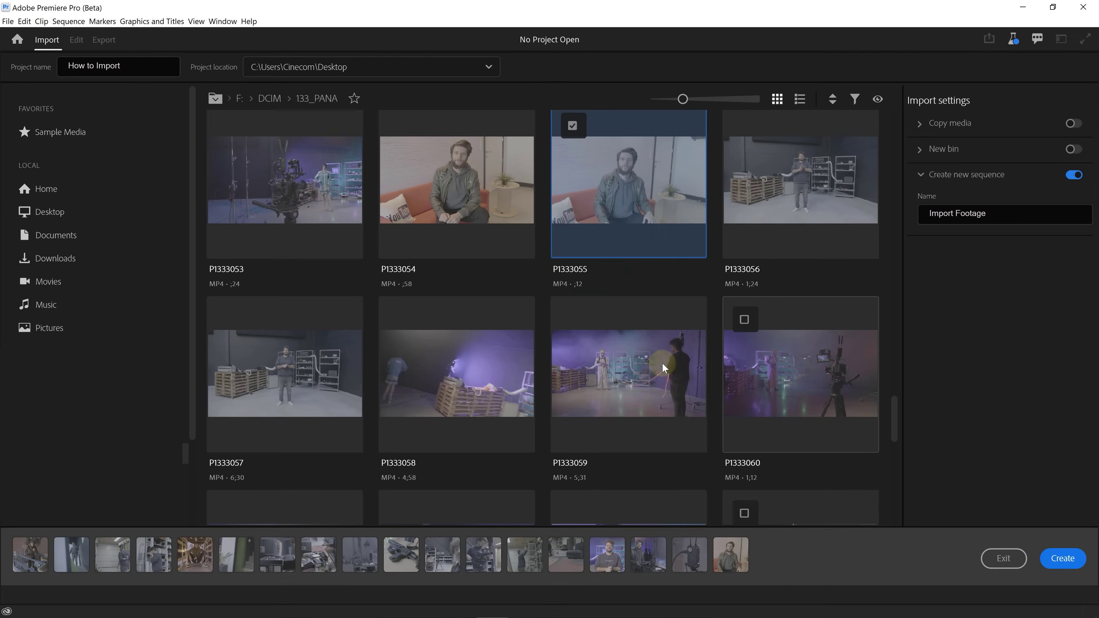
Select clips P1333059, P1333067, P1333068 and P1333075 for import.
{"action": "left_click", "coordinate": [662, 364]}
{"action": "scroll", "coordinate": [662, 362], "scroll_direction": "down", "scroll_amount": 5}
{"action": "left_click", "coordinate": [660, 332]}
{"action": "left_click", "coordinate": [728, 295]}
{"action": "scroll", "coordinate": [649, 329], "scroll_direction": "down", "scroll_amount": 3}
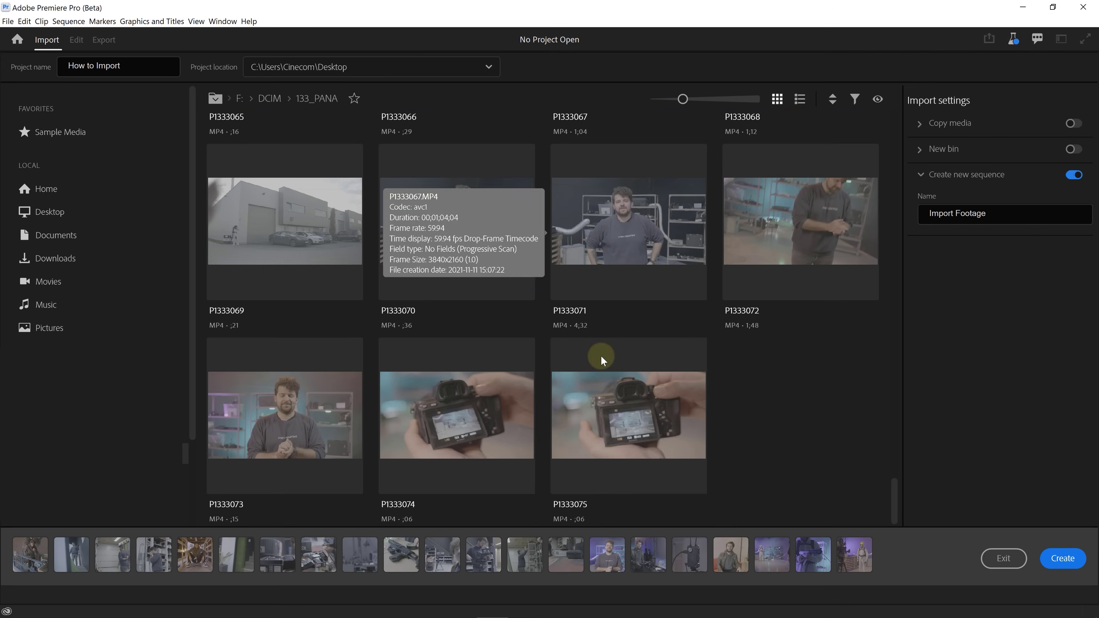
{"action": "left_click", "coordinate": [627, 397]}
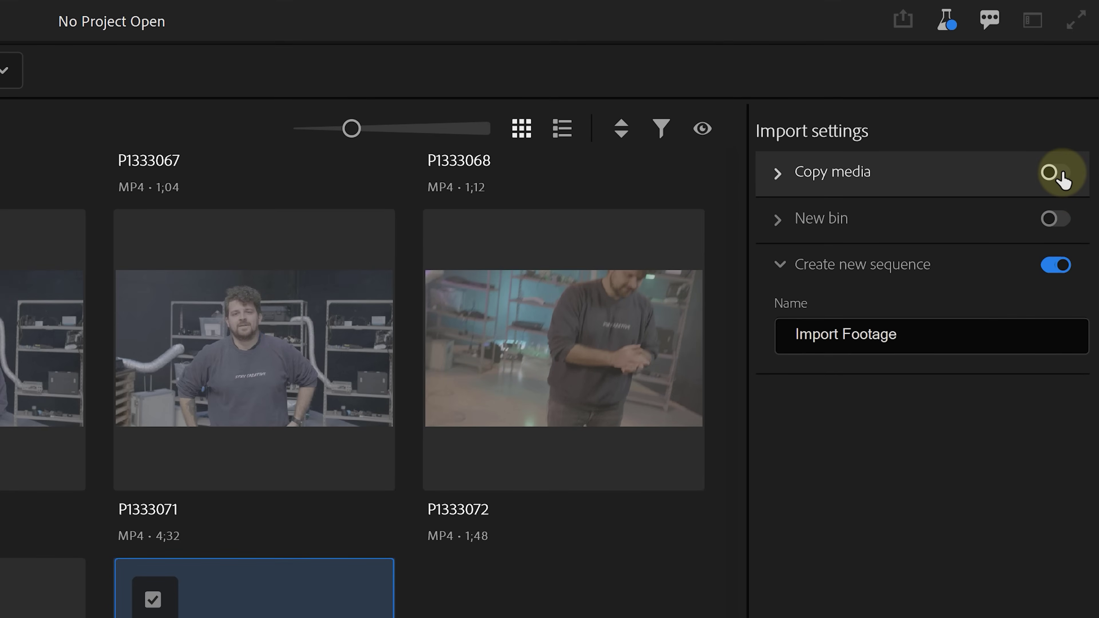
Leave Copy media, New bin and Create new sequence all turned off.
{"action": "left_click", "coordinate": [1056, 173]}
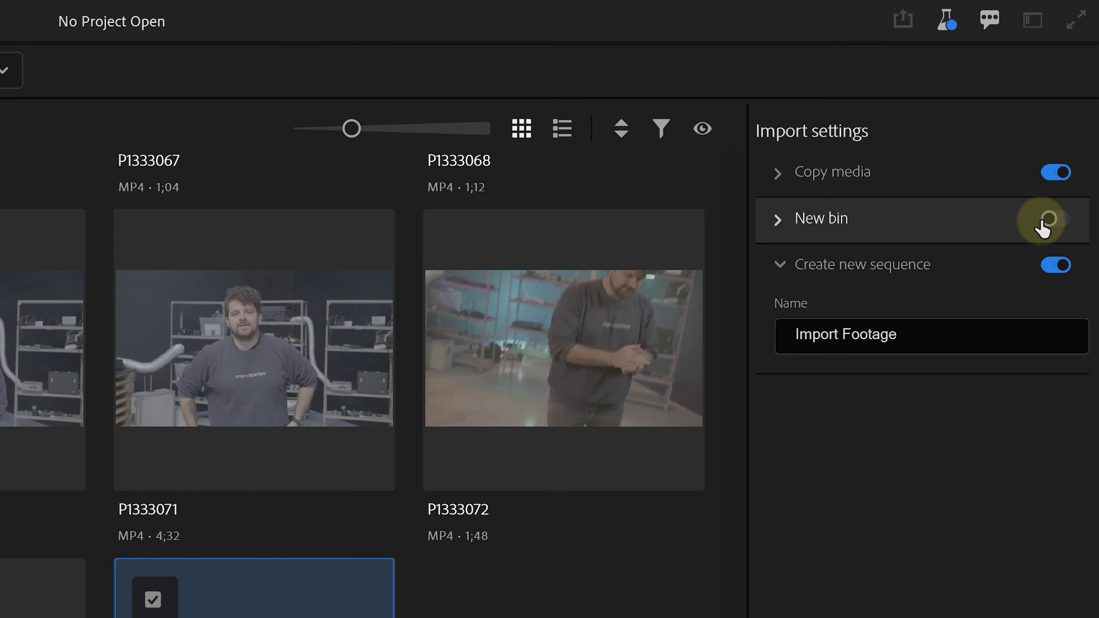
{"action": "left_click", "coordinate": [1053, 219]}
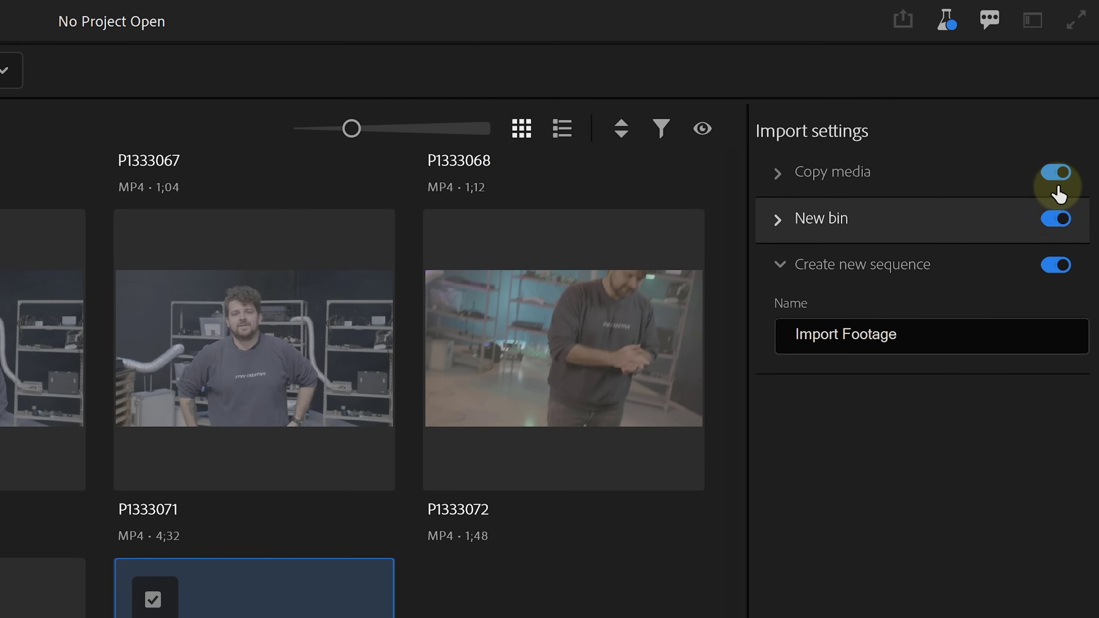
{"action": "left_click", "coordinate": [1058, 173]}
{"action": "left_click", "coordinate": [1058, 219]}
{"action": "left_click", "coordinate": [1058, 265]}
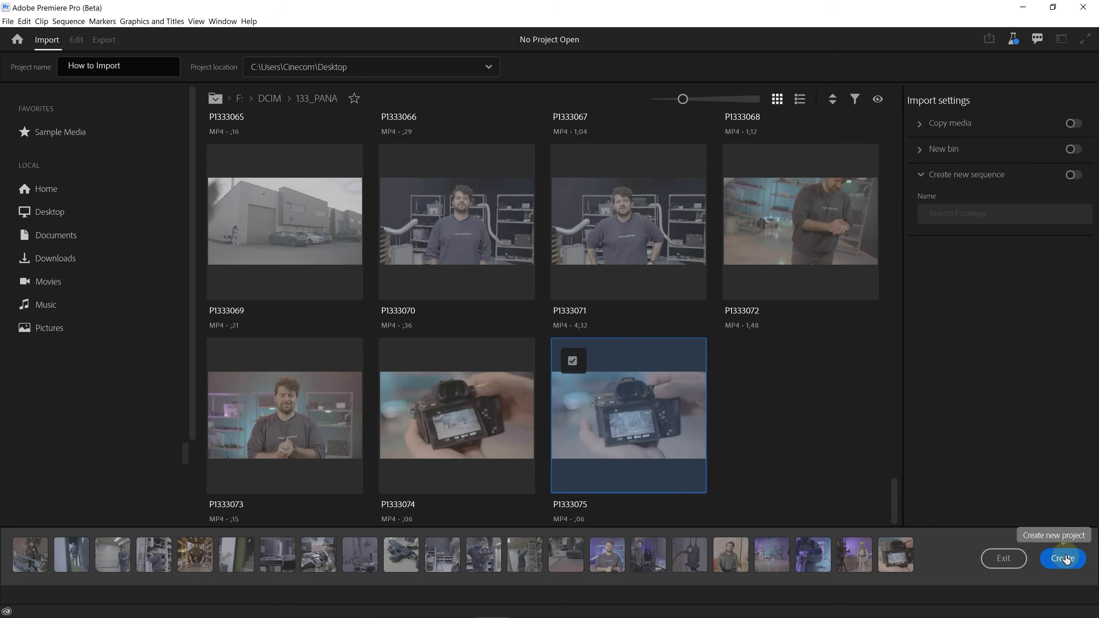
Create the project and export P1333017 with the High Quality 2160p 4K preset.
{"action": "left_click", "coordinate": [1062, 559]}
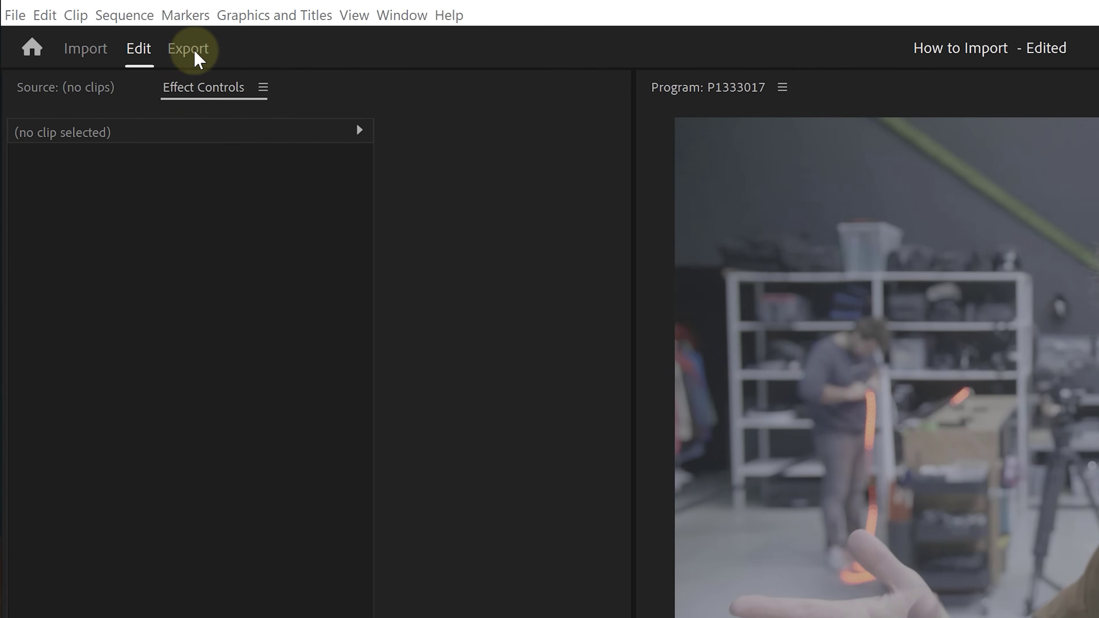
{"action": "left_click", "coordinate": [108, 28]}
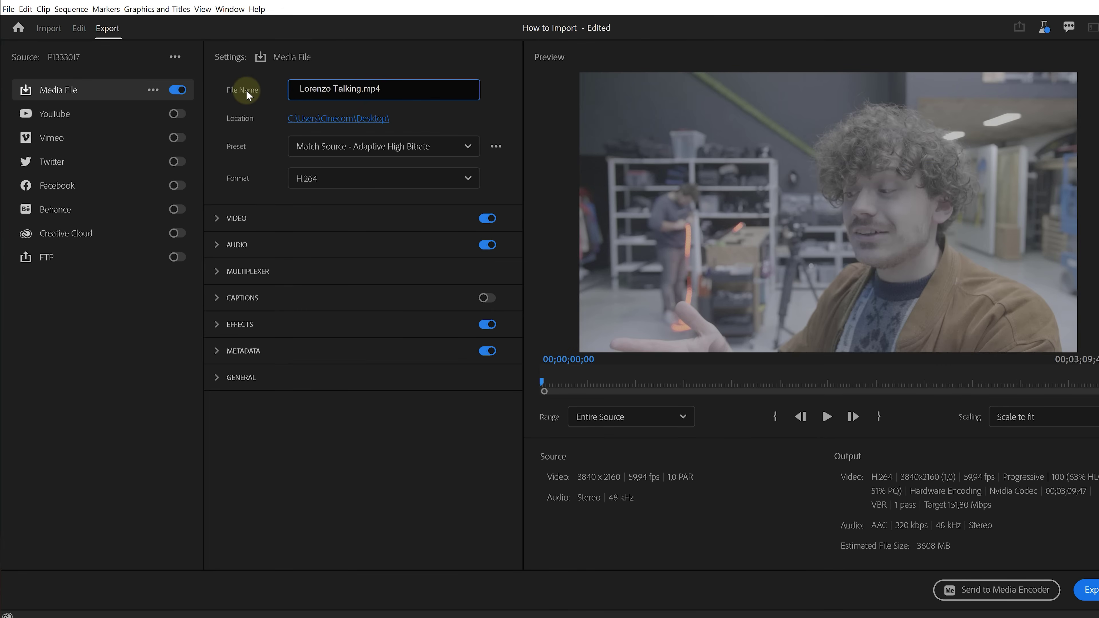
{"action": "left_click", "coordinate": [467, 146]}
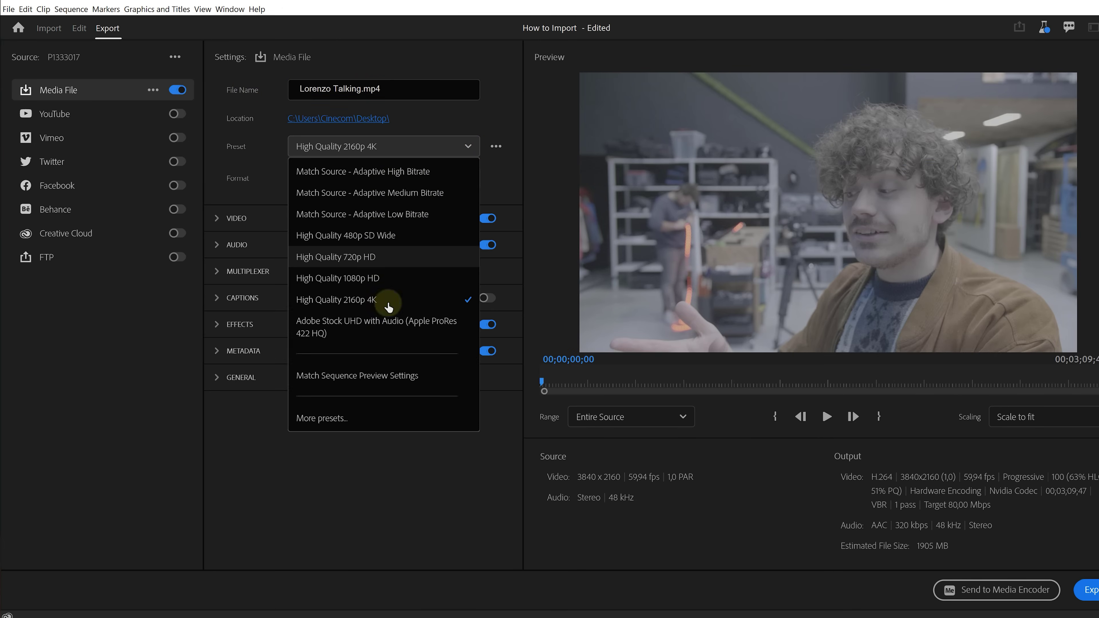
Star YouTube 2160p 4K Ultra HD and YouTube 1080p Full HD in the Preset Manager.
{"action": "left_click", "coordinate": [385, 418]}
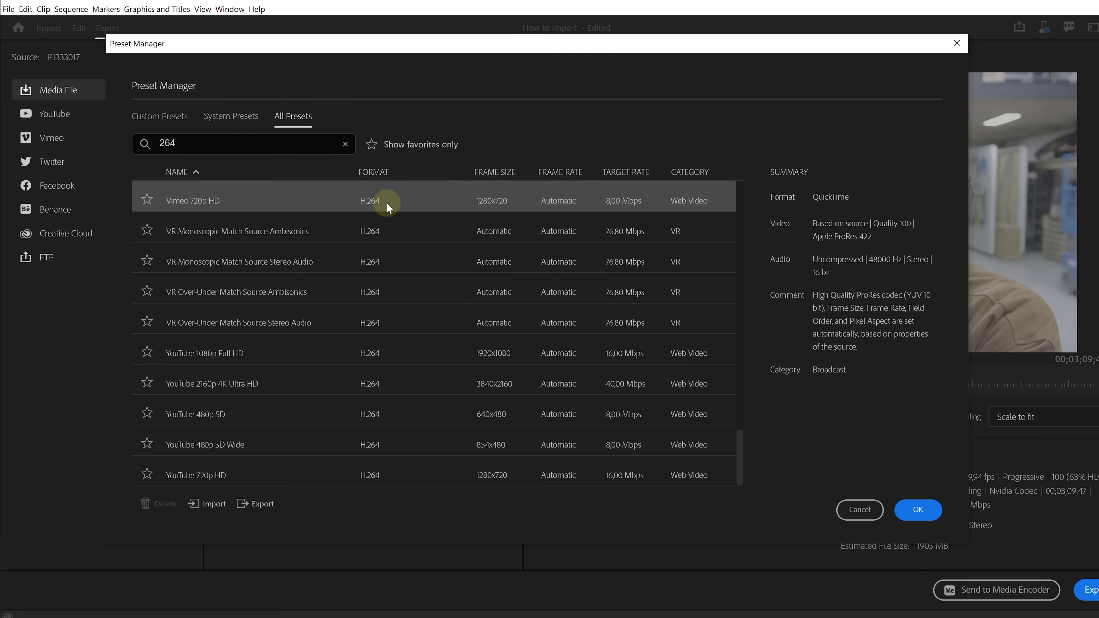
{"action": "left_click", "coordinate": [146, 383]}
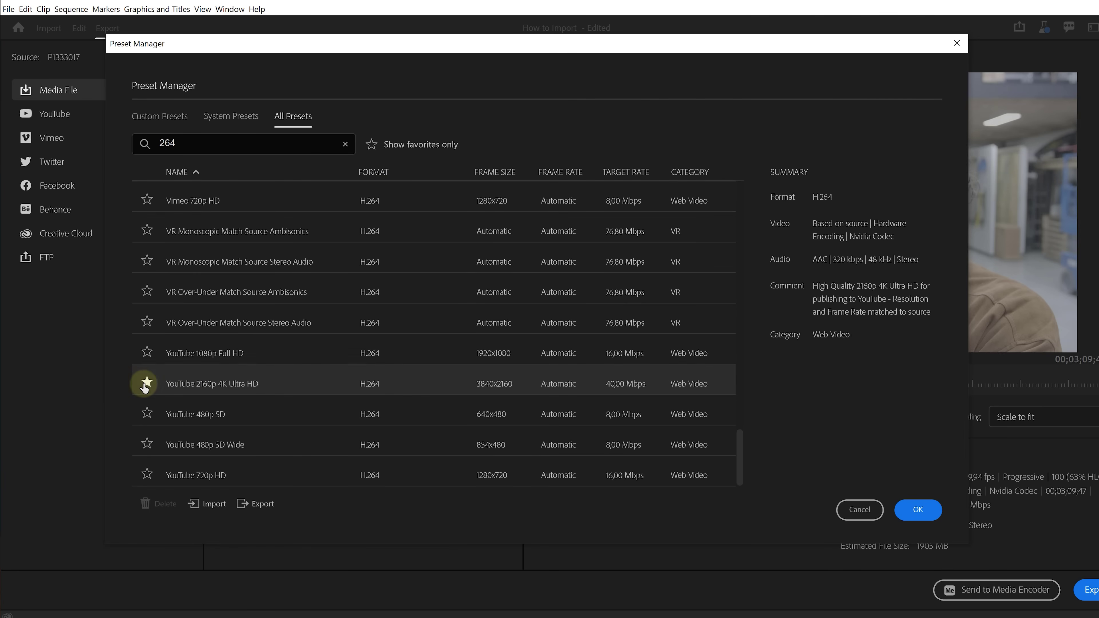
{"action": "left_click", "coordinate": [147, 354]}
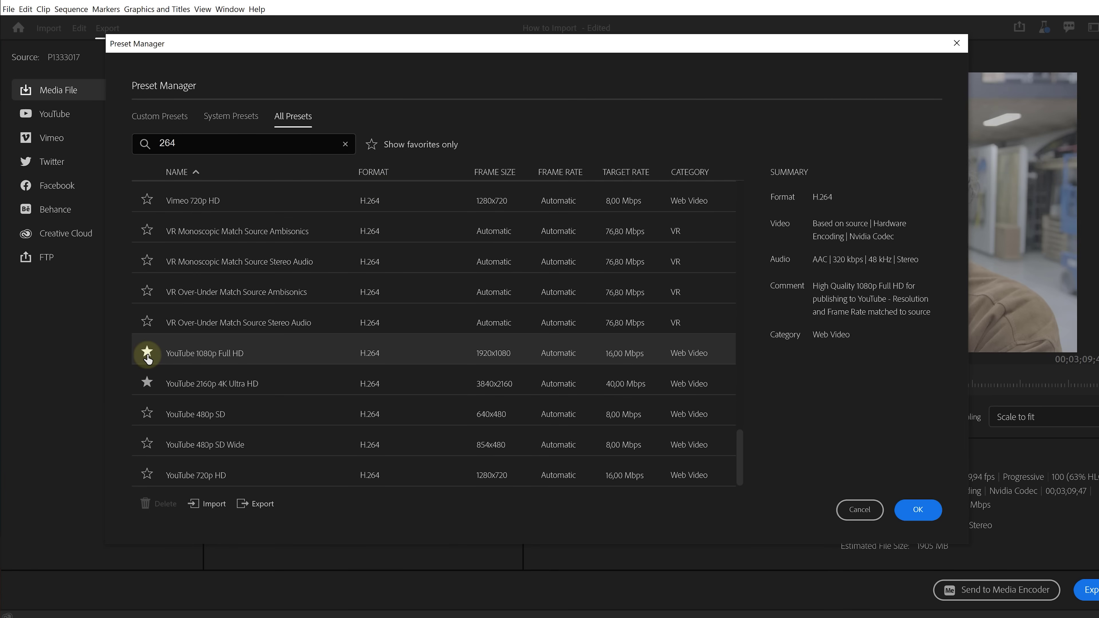
{"action": "left_click", "coordinate": [907, 507]}
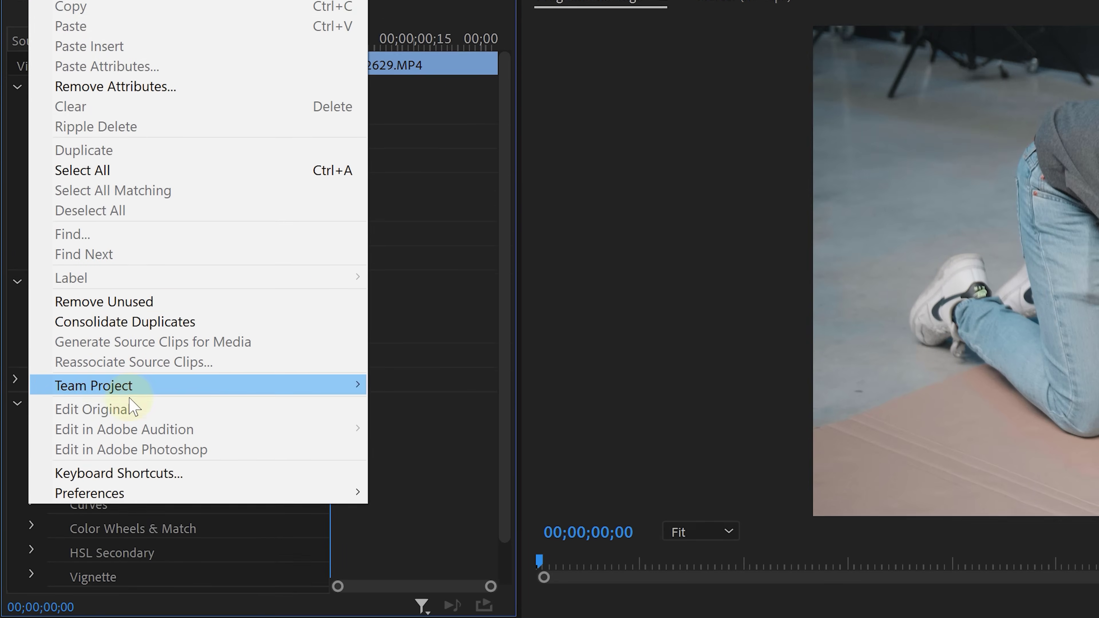
Search 'restore trim' in Keyboard Shortcuts and assign Ctrl+R to Restore Trim Selection.
{"action": "left_click", "coordinate": [182, 466]}
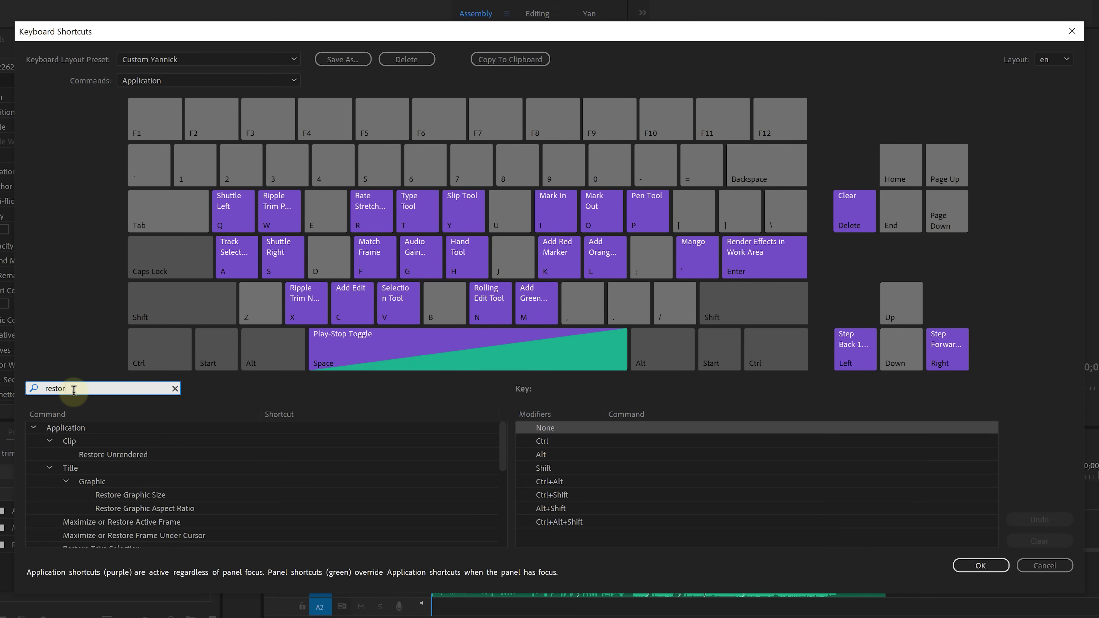
{"action": "type", "text": "restore trim"}
{"action": "left_click", "coordinate": [276, 441]}
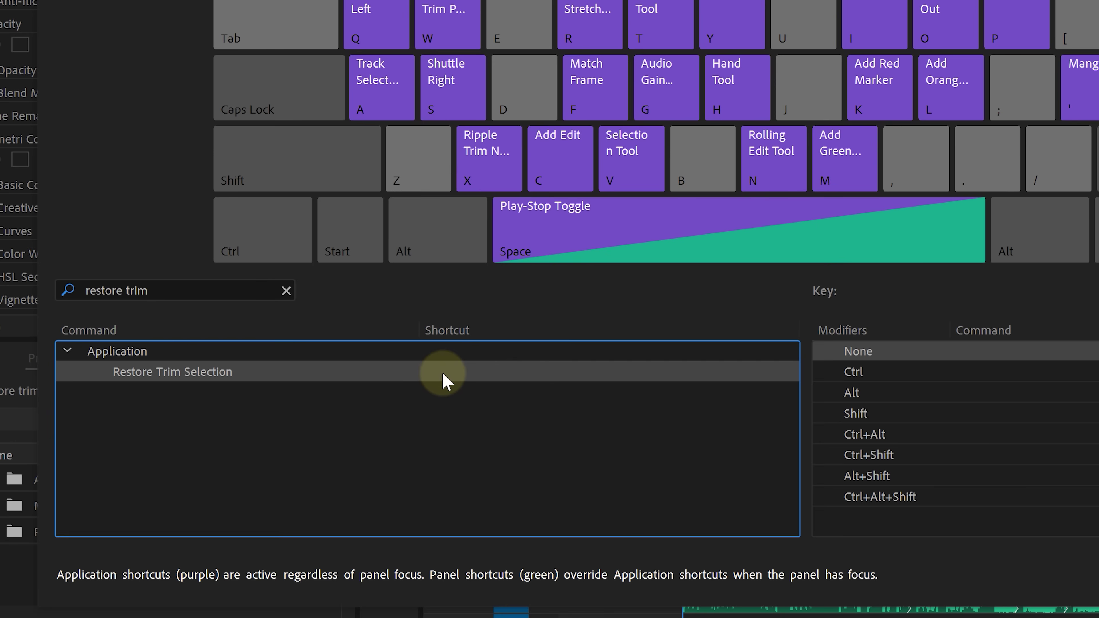
Select the P132263 out point on V1, clear the selection, then restore it with Ctrl+R.
{"action": "key", "text": "ctrl+r"}
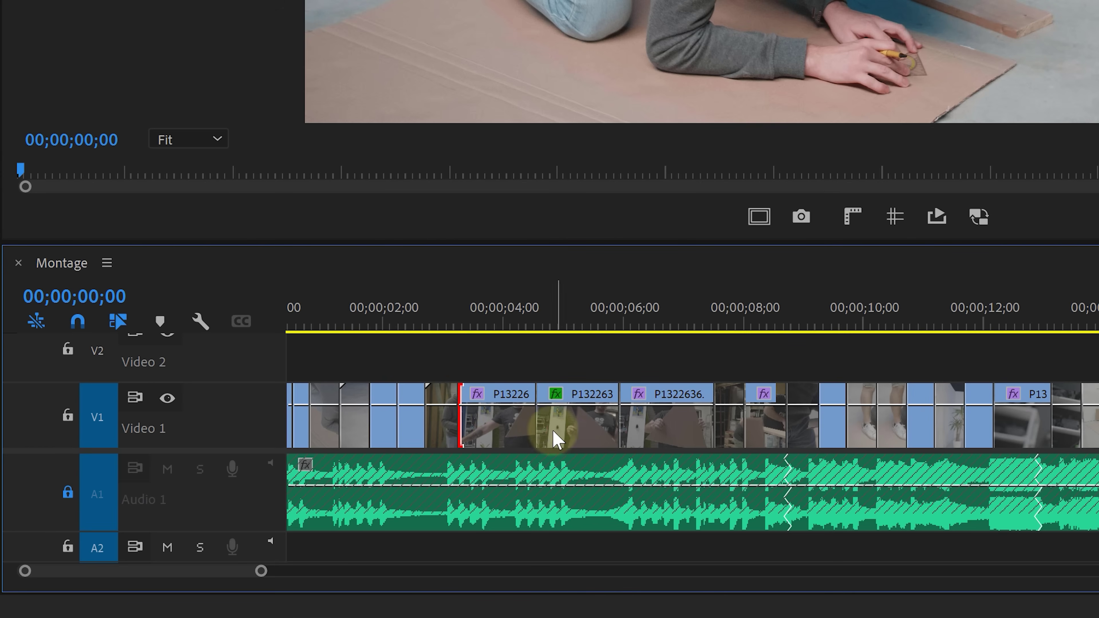
{"action": "left_click", "coordinate": [618, 422], "text": "shift"}
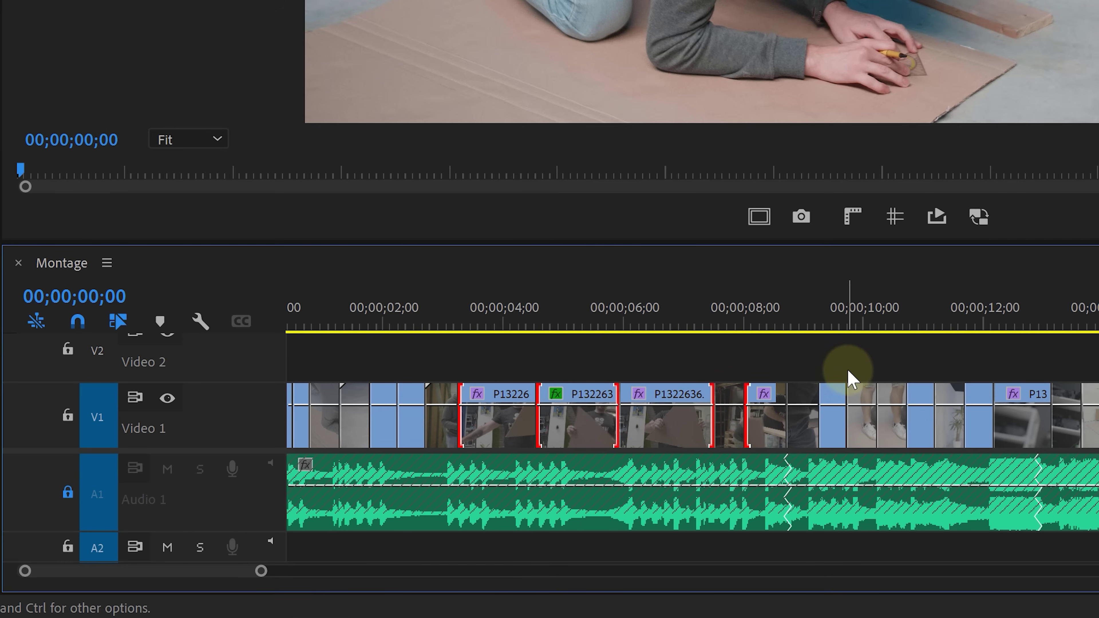
{"action": "left_click", "coordinate": [855, 365]}
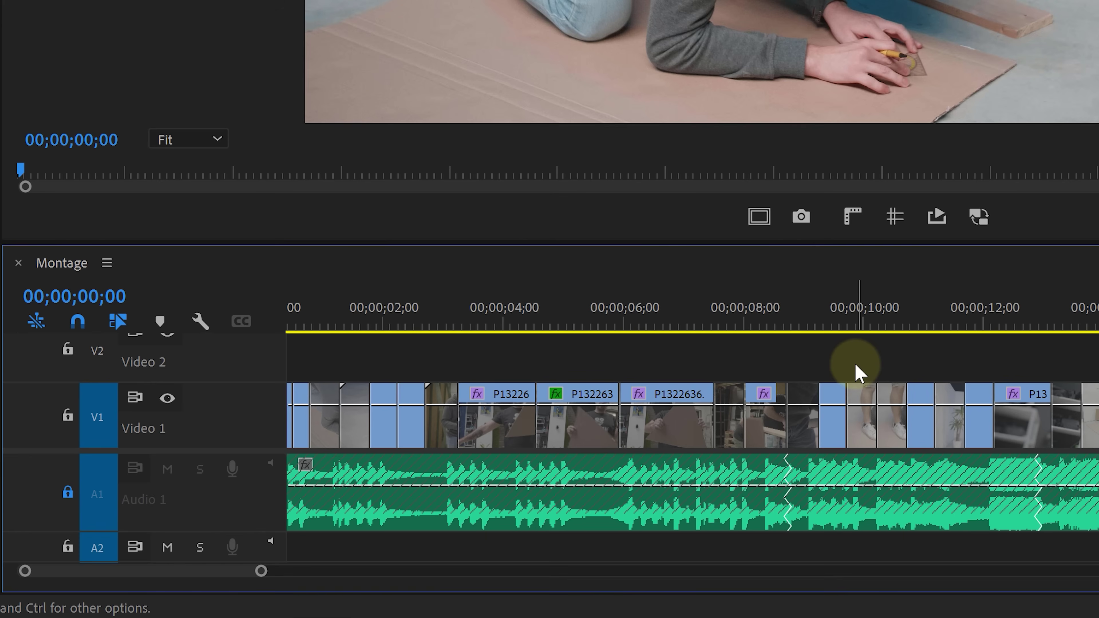
{"action": "key", "text": "ctrl+r"}
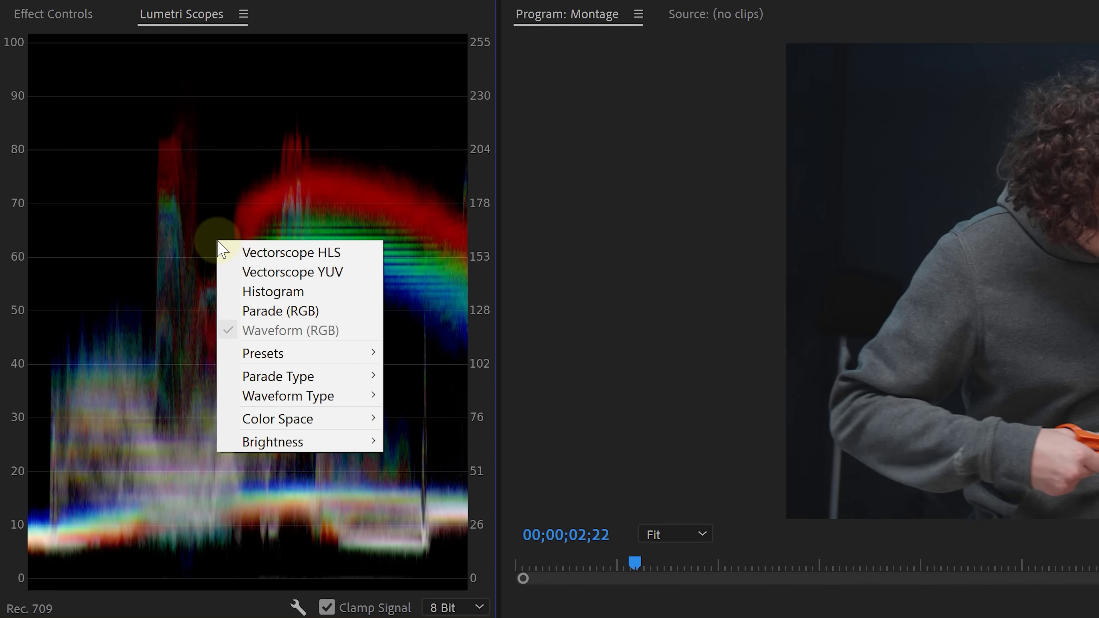
Show the YUV vectorscope in Lumetri Scopes in place of the RGB waveform.
{"action": "left_click", "coordinate": [272, 277]}
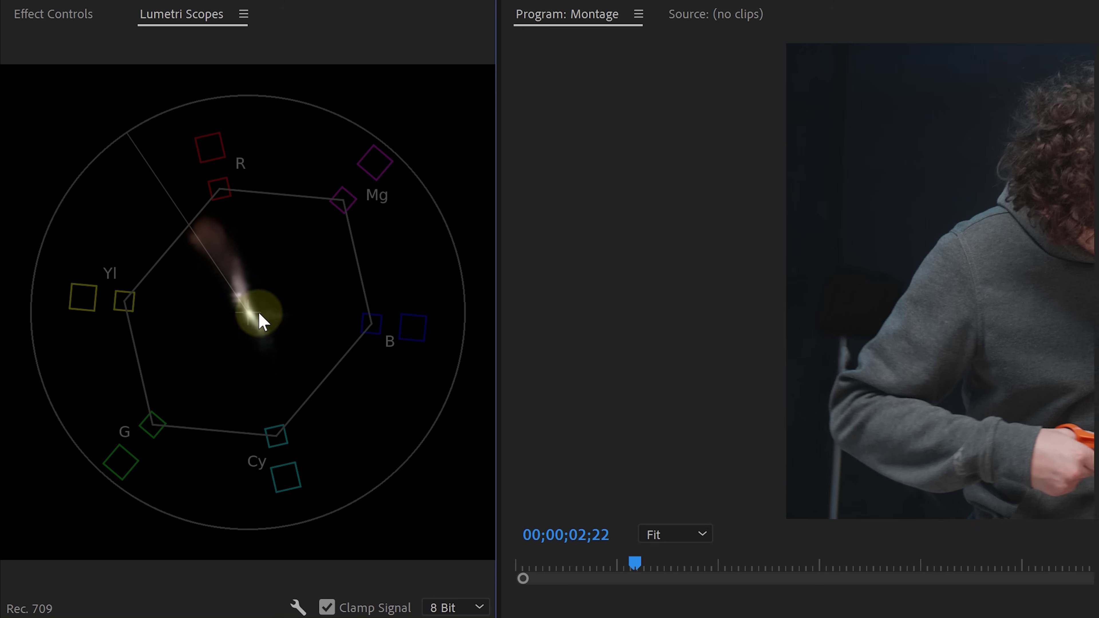